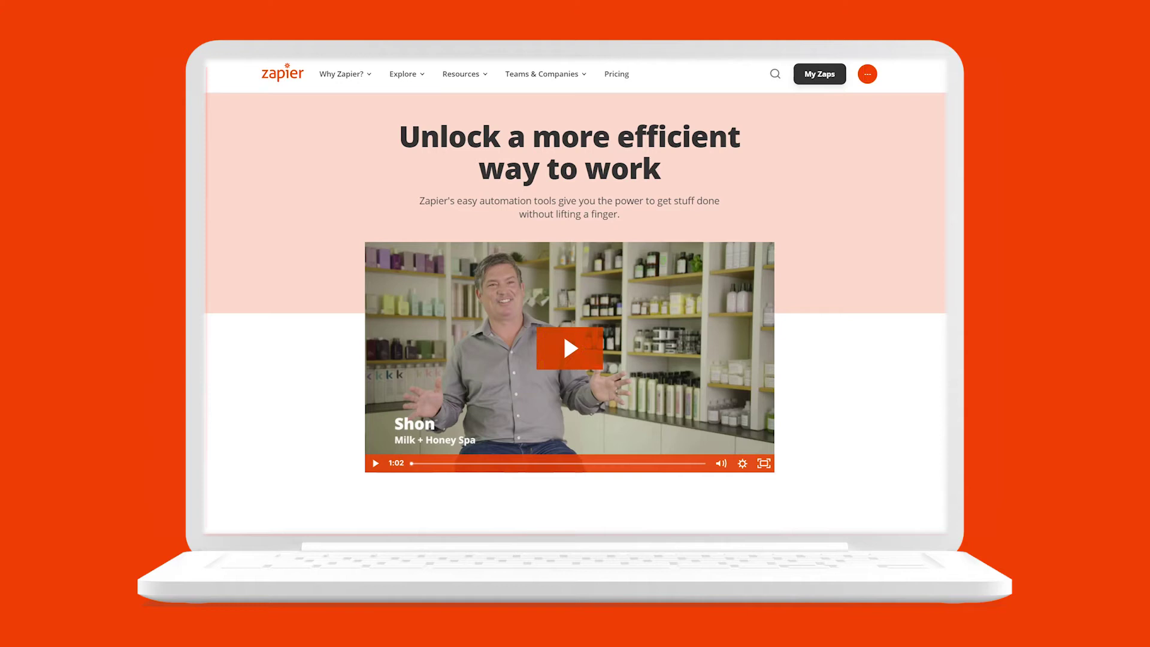
Fill in the booker's name and e-mail address on the consultation form
scroll(575, 293, "down", 4)
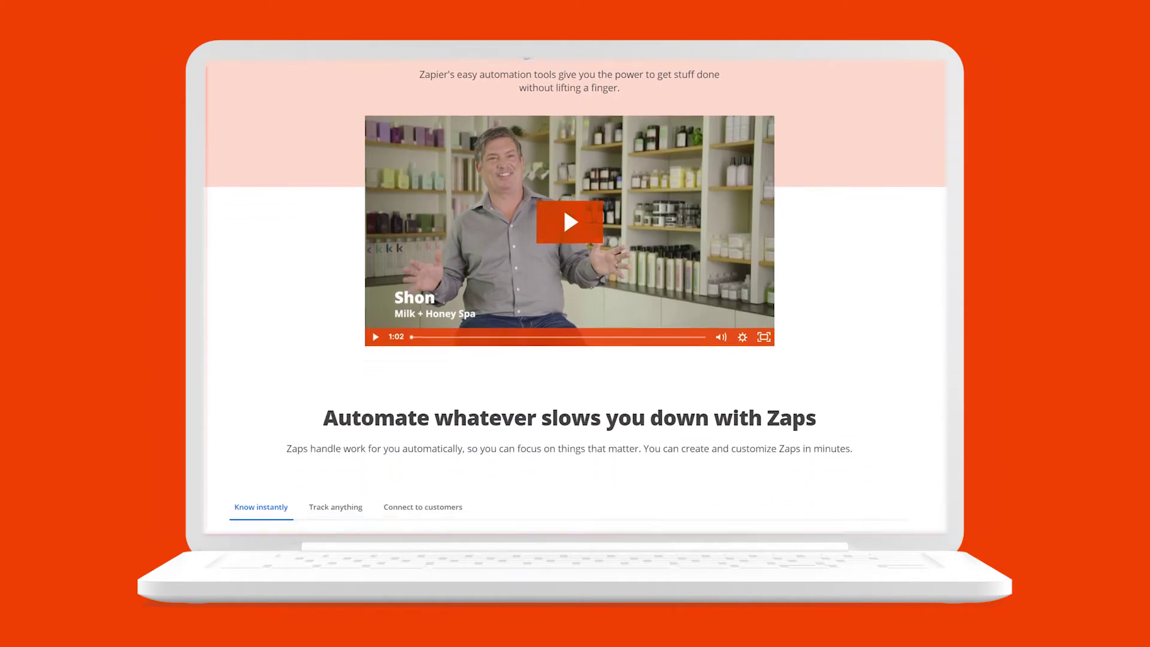
scroll(575, 293, "down", 5)
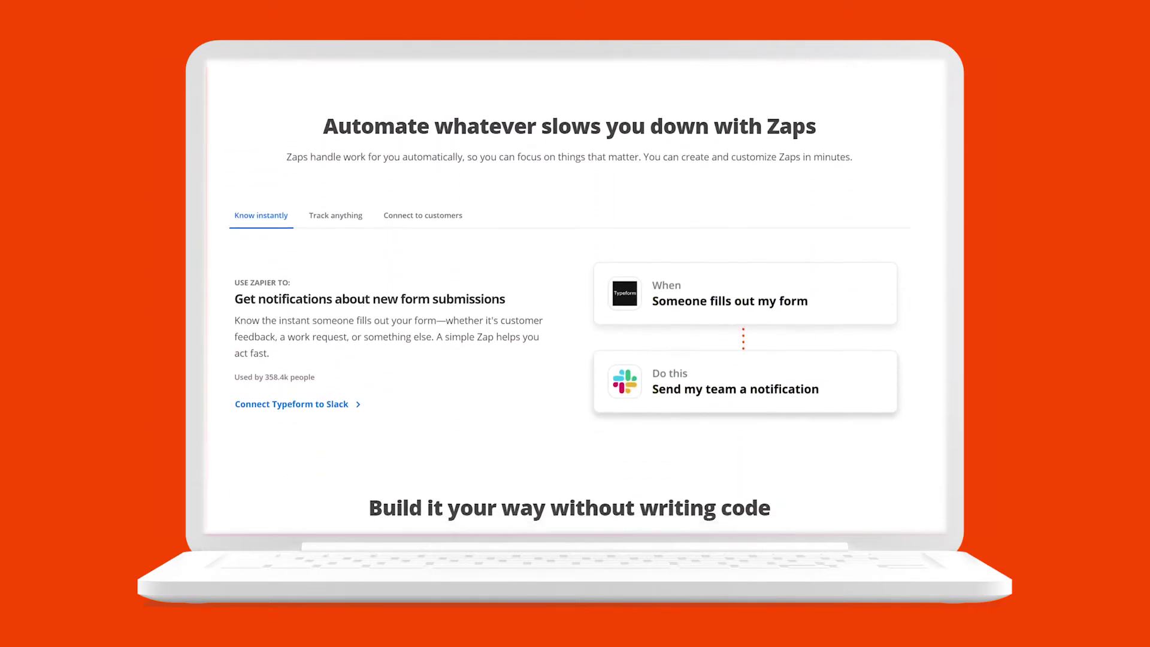
scroll(575, 293, "down", 7)
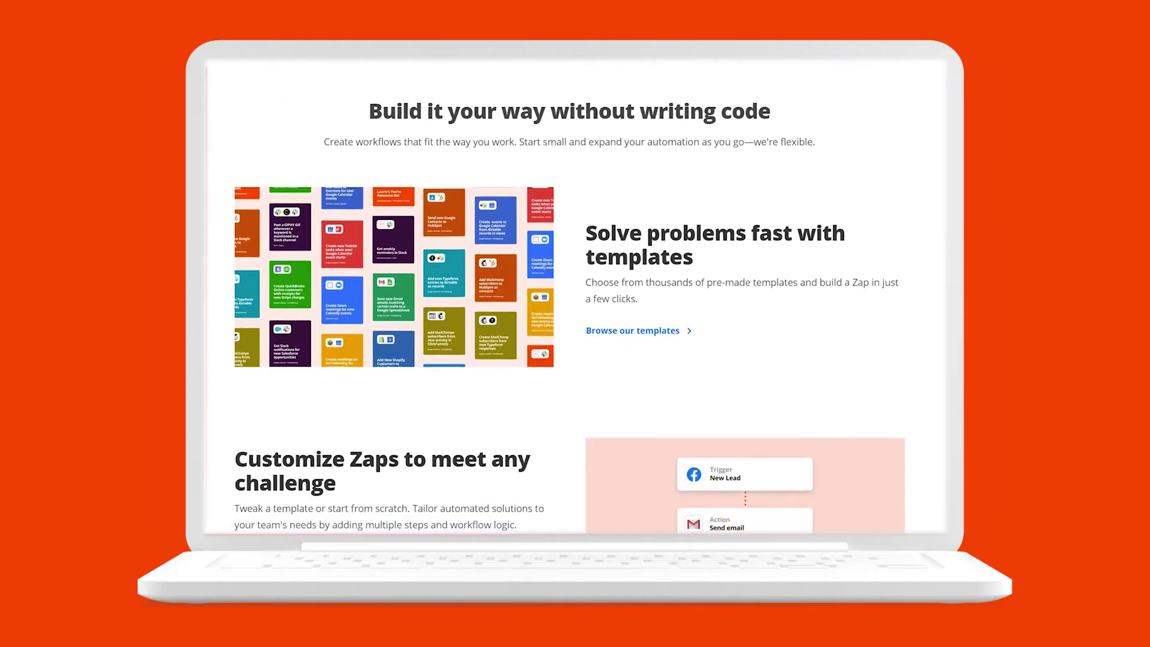
scroll(574, 293, "down", 2)
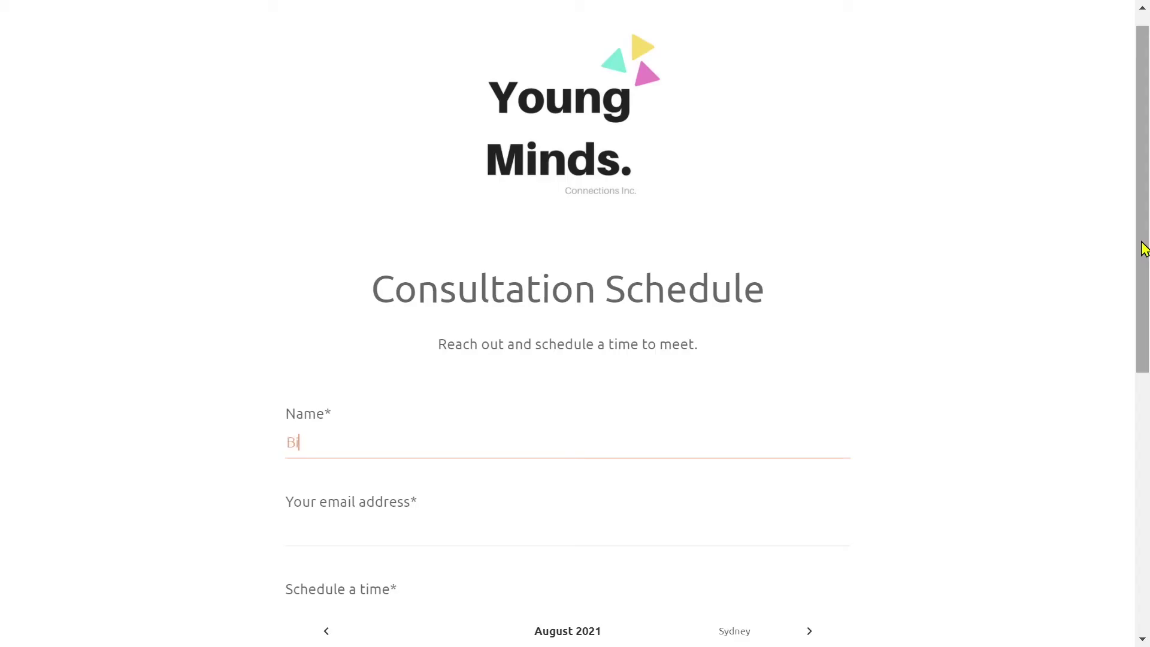
key("Tab")
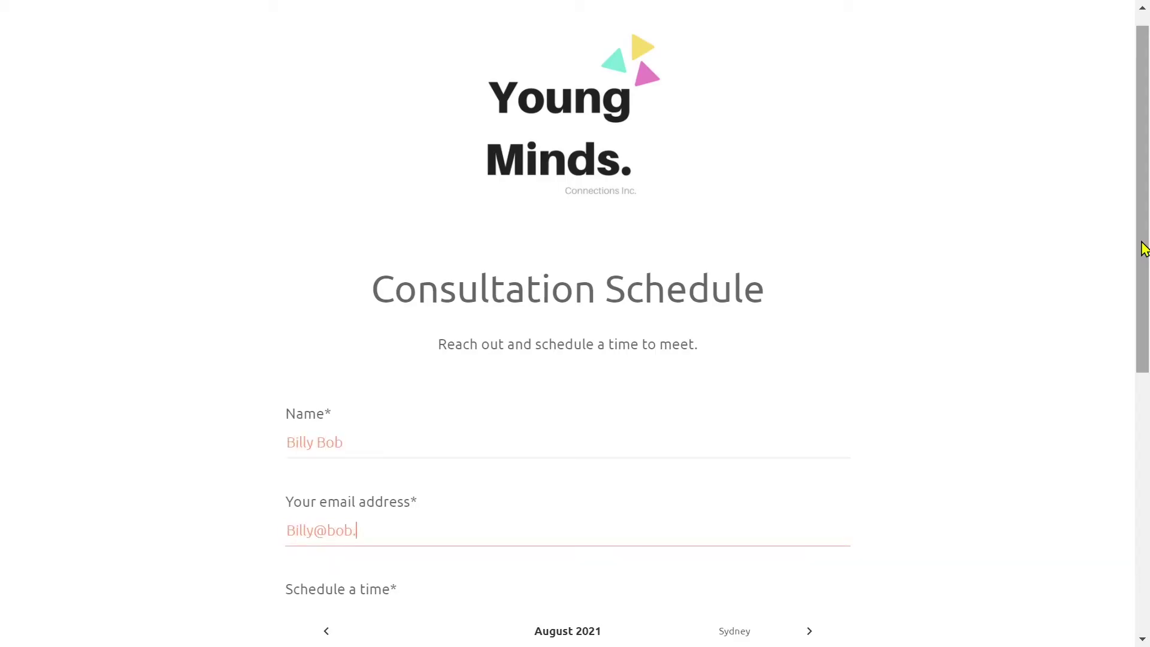
Book the 12:00 pm slot on Friday 10 September 2021 and submit the registration
left_click_drag(1143, 249, 1145, 460)
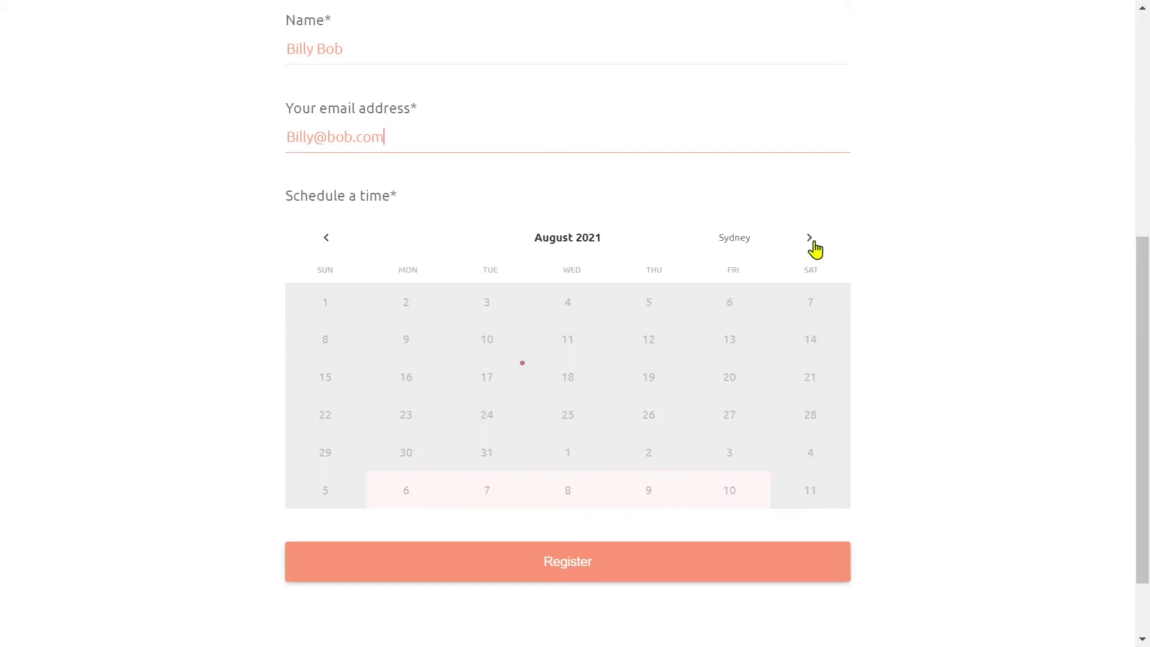
left_click(809, 238)
left_click(728, 340)
scroll(689, 383, "down", 4)
left_click(685, 385)
left_click(658, 484)
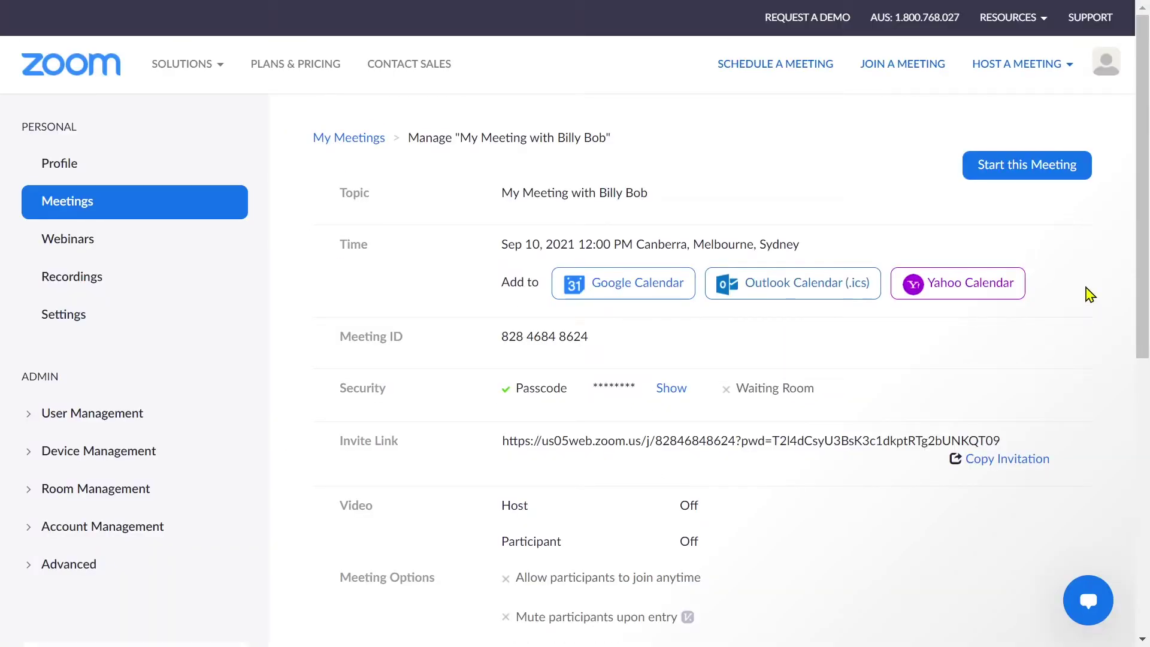
Start the Sep 10, 2021 12:00 PM meeting from its Zoom Manage page
left_click(1084, 173)
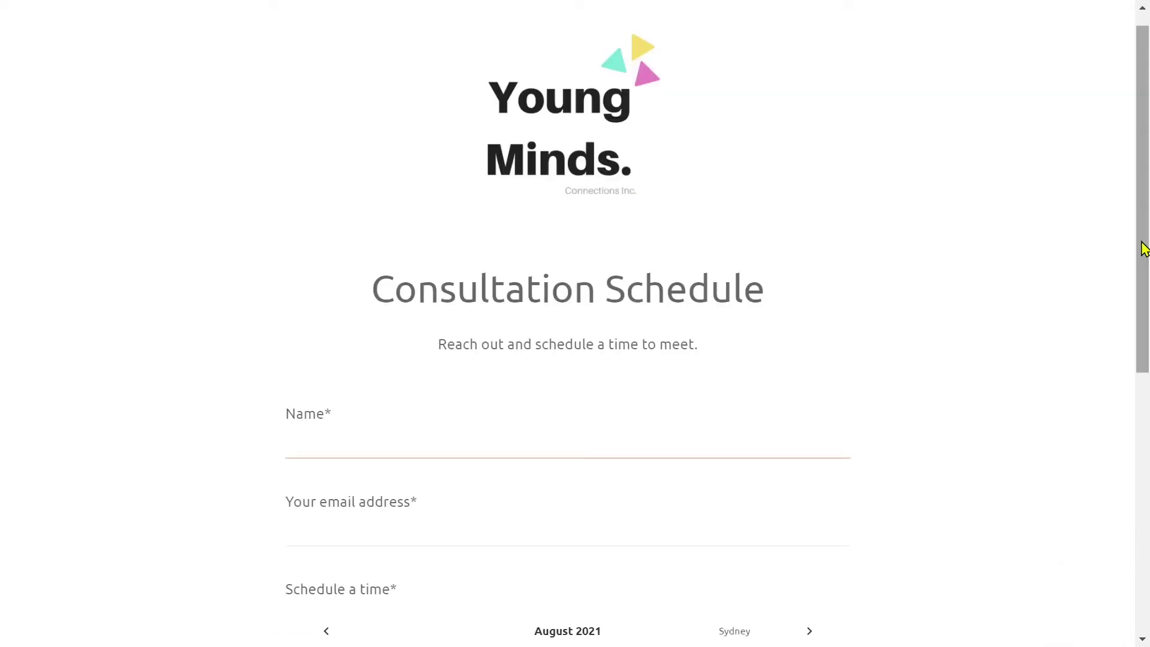
Enter the booker's name and e-mail address in the consultation form
key("Tab")
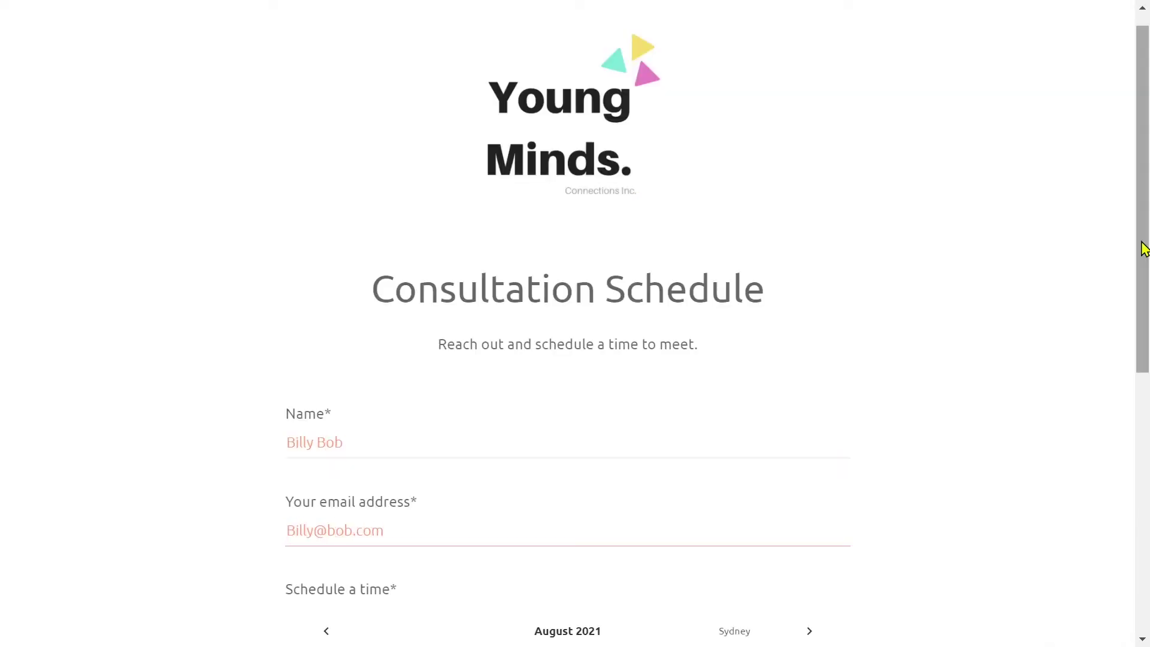
scroll(1143, 327, "down", 2)
scroll(1144, 327, "down", 3)
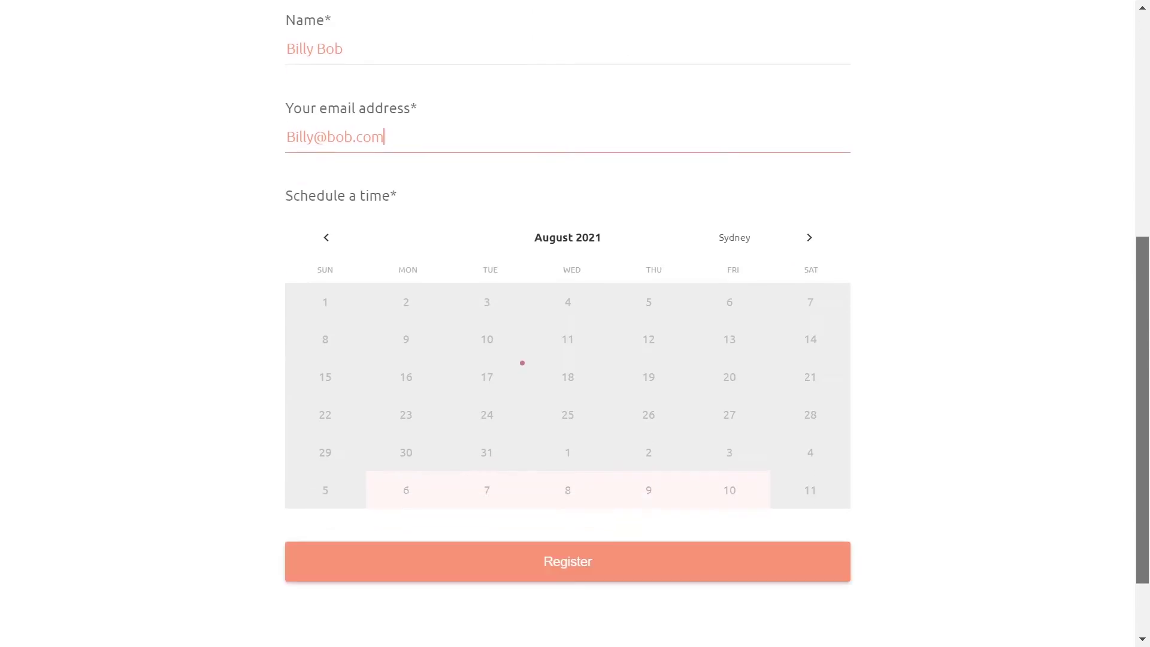
Pick Friday 10 September 2021 at 12:00 pm and submit the booking
left_click(809, 238)
left_click(728, 336)
scroll(727, 353, "down", 4)
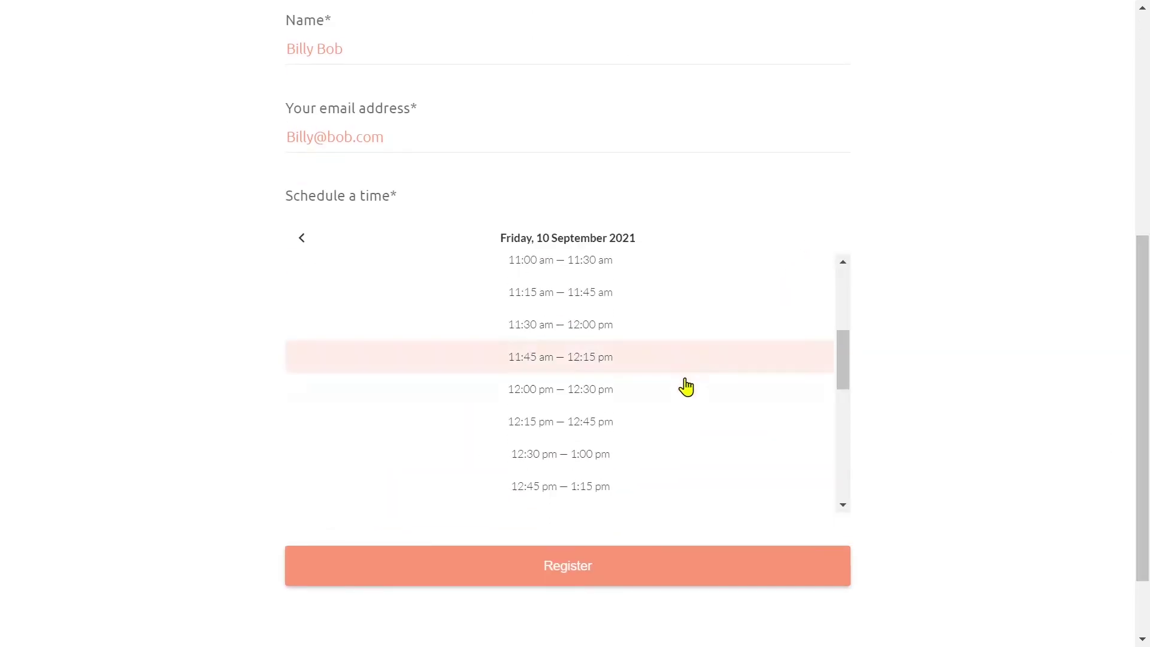
left_click(685, 386)
left_click(657, 482)
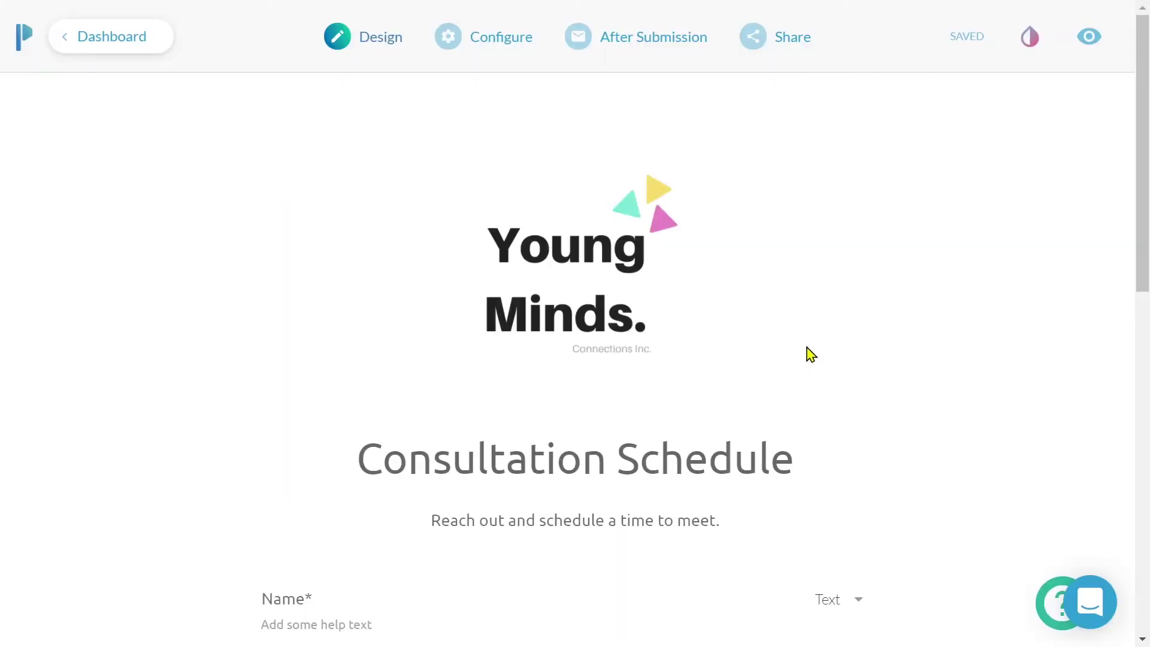
Open Integrations & Webhooks in After Submission and expand the Zapier options
mouse_move(671, 54)
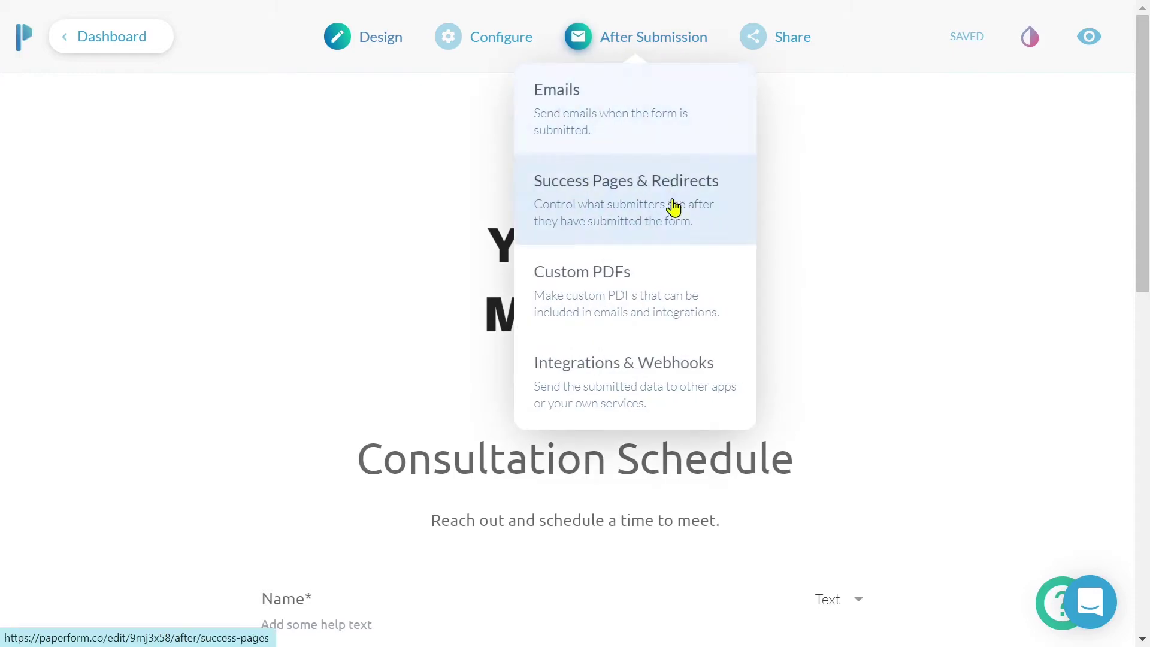
left_click(678, 387)
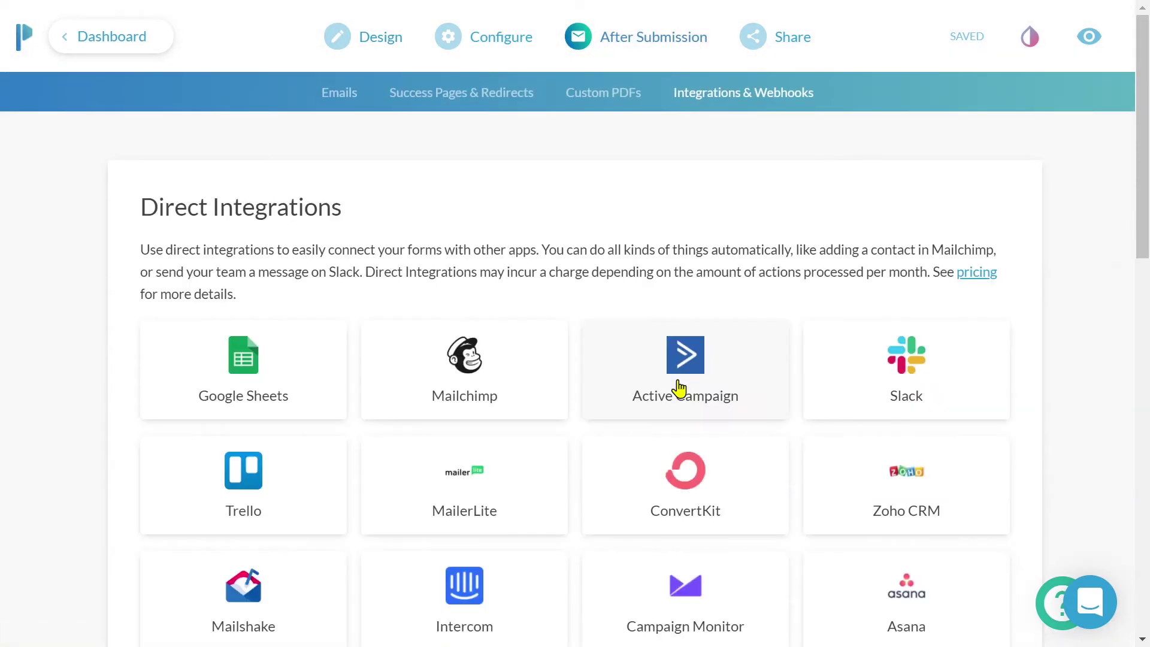
scroll(678, 388, "down", 12)
scroll(678, 388, "down", 3)
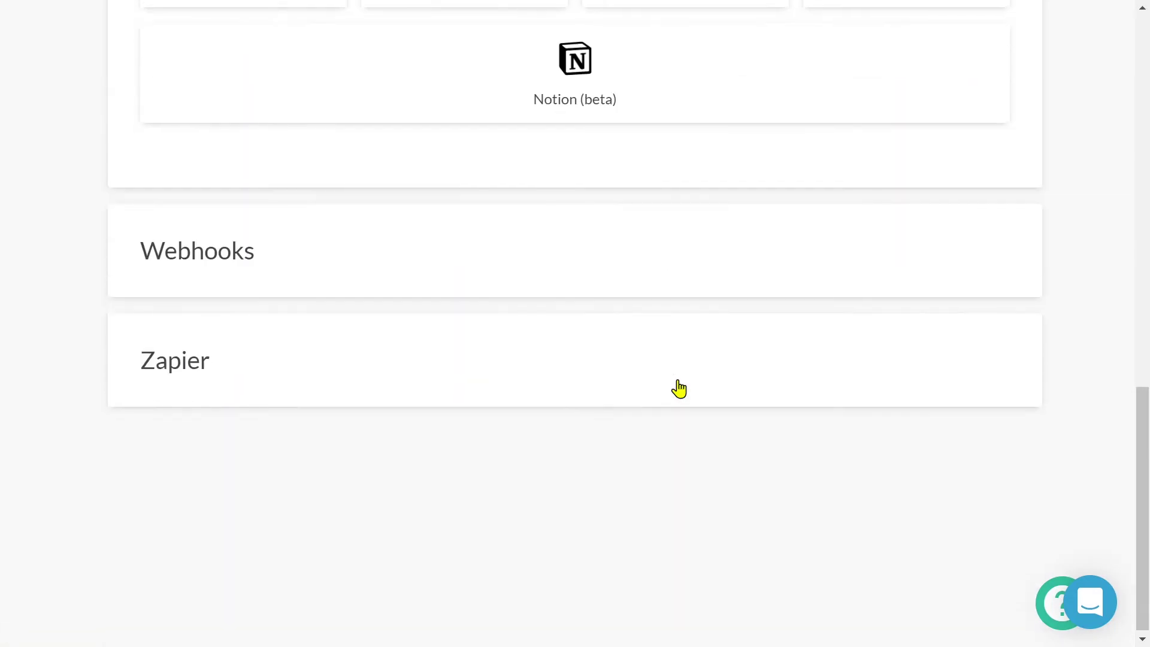
left_click(524, 349)
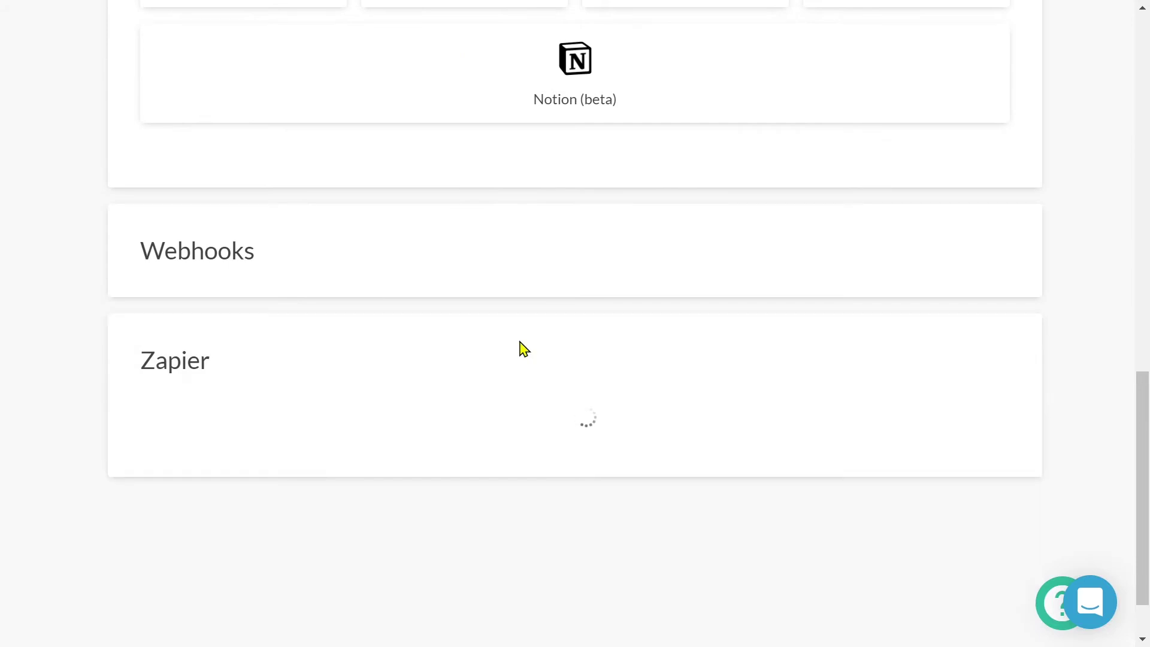
Search Zapier templates for 'zoom' and use the Zoom webinar template
scroll(524, 349, "down", 3)
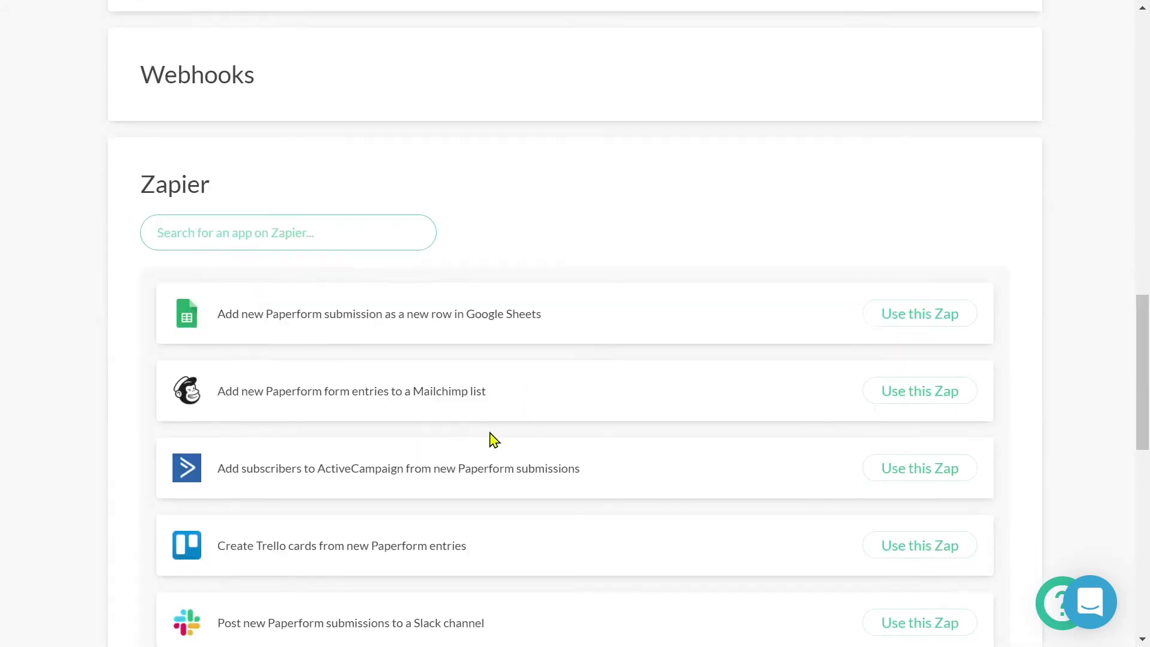
left_click(356, 228)
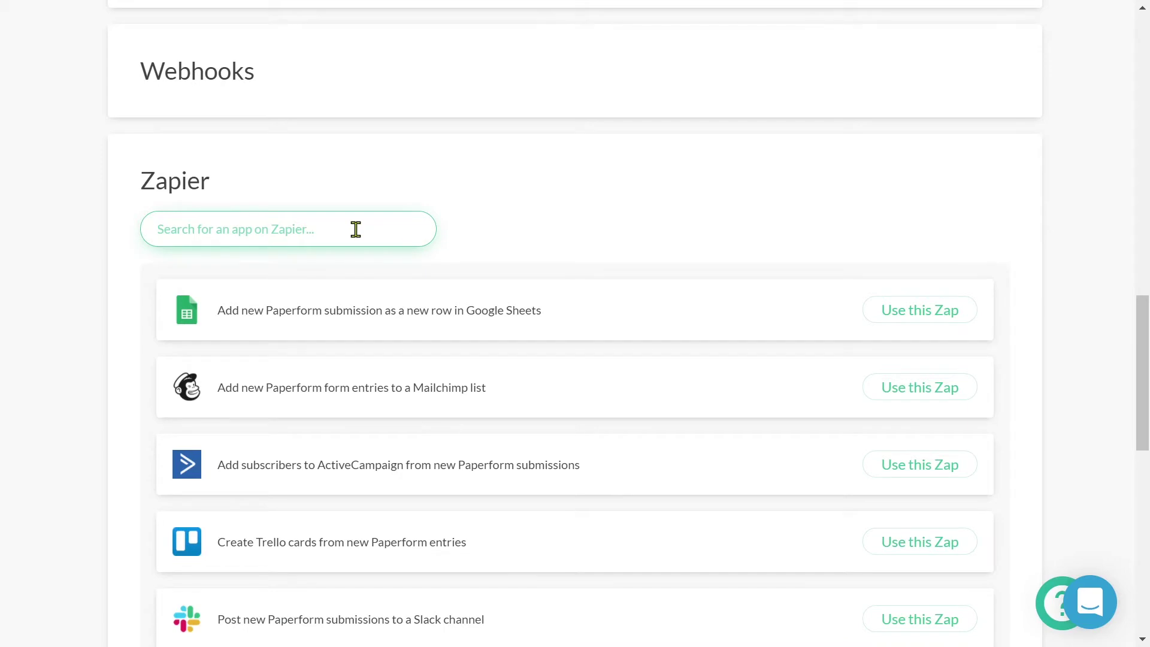
type("zoom")
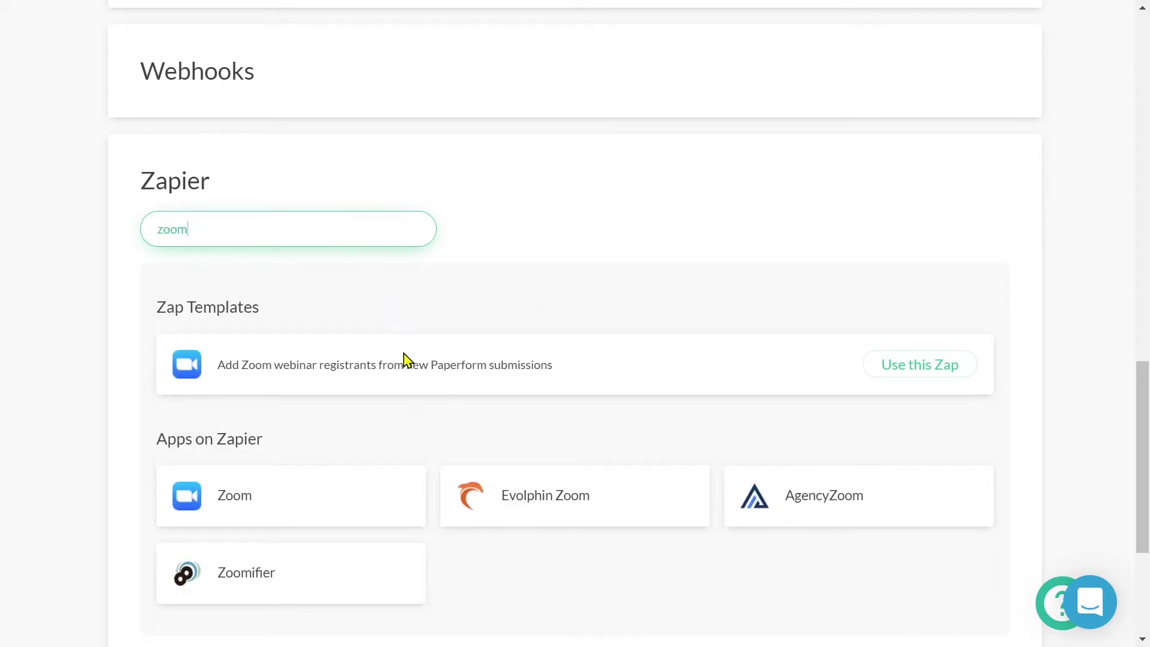
left_click(368, 509)
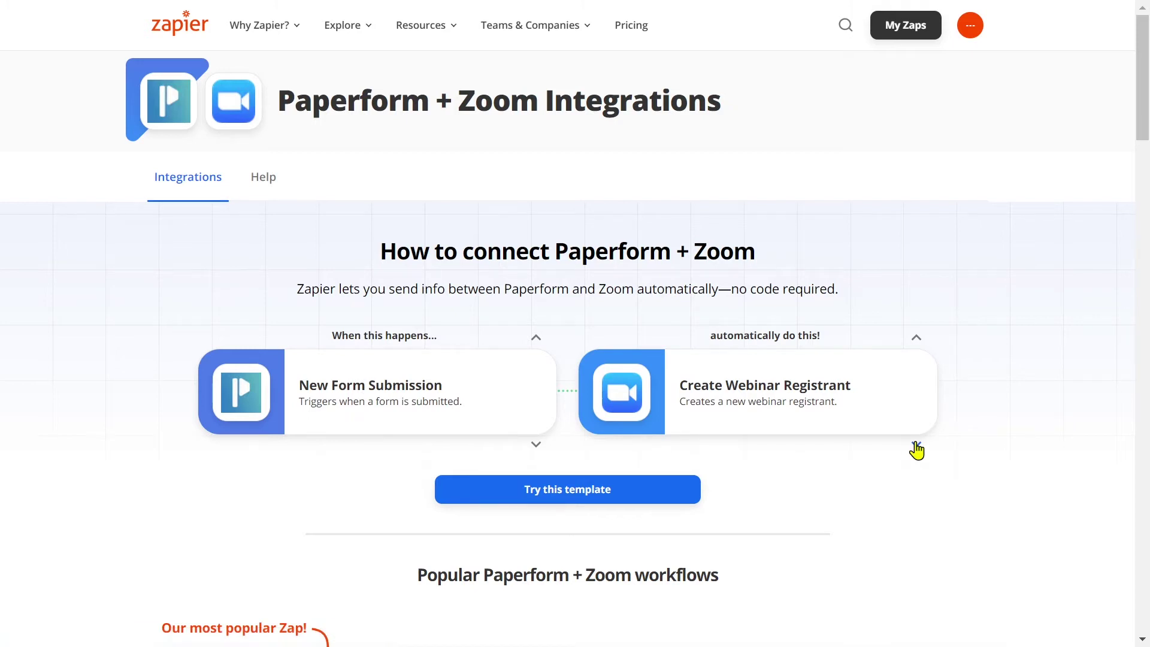
Switch the Zoom action to Create Meeting and build the combination
left_click(915, 446)
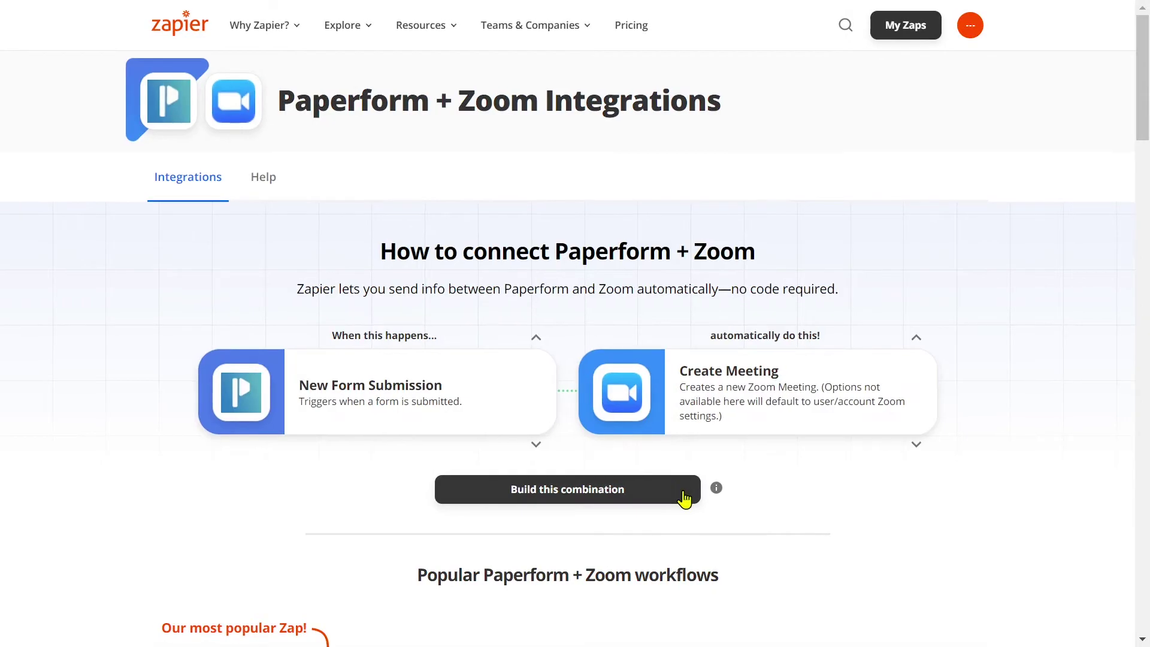
left_click(667, 486)
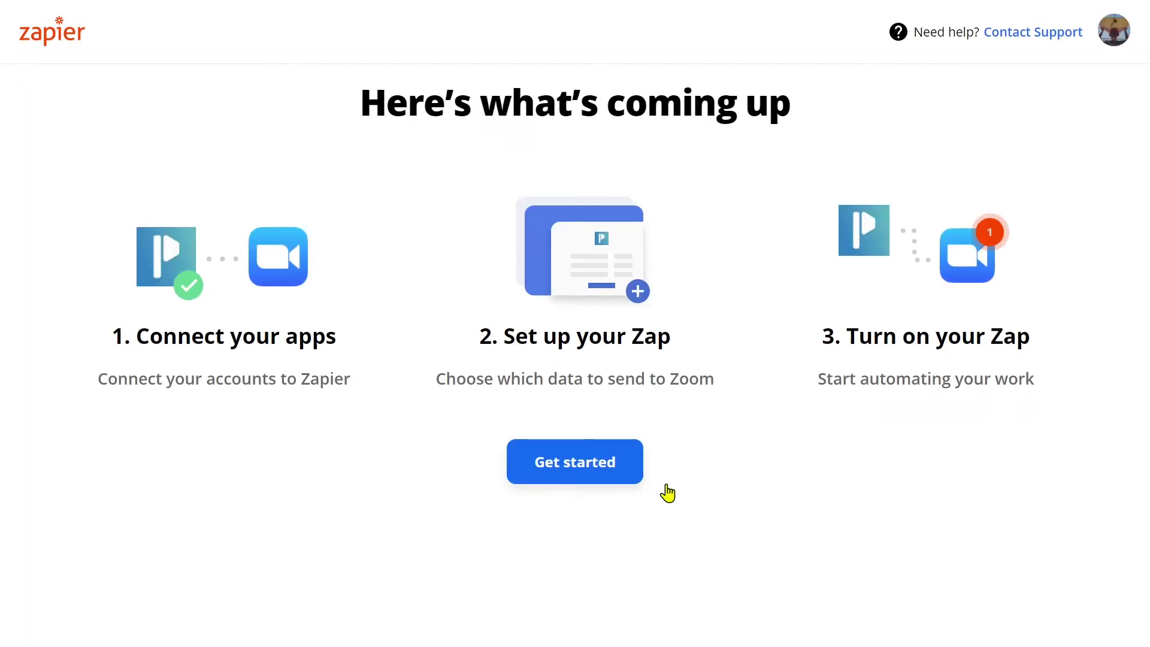
Connect and authorize the Paperform account for the trigger
left_click(629, 467)
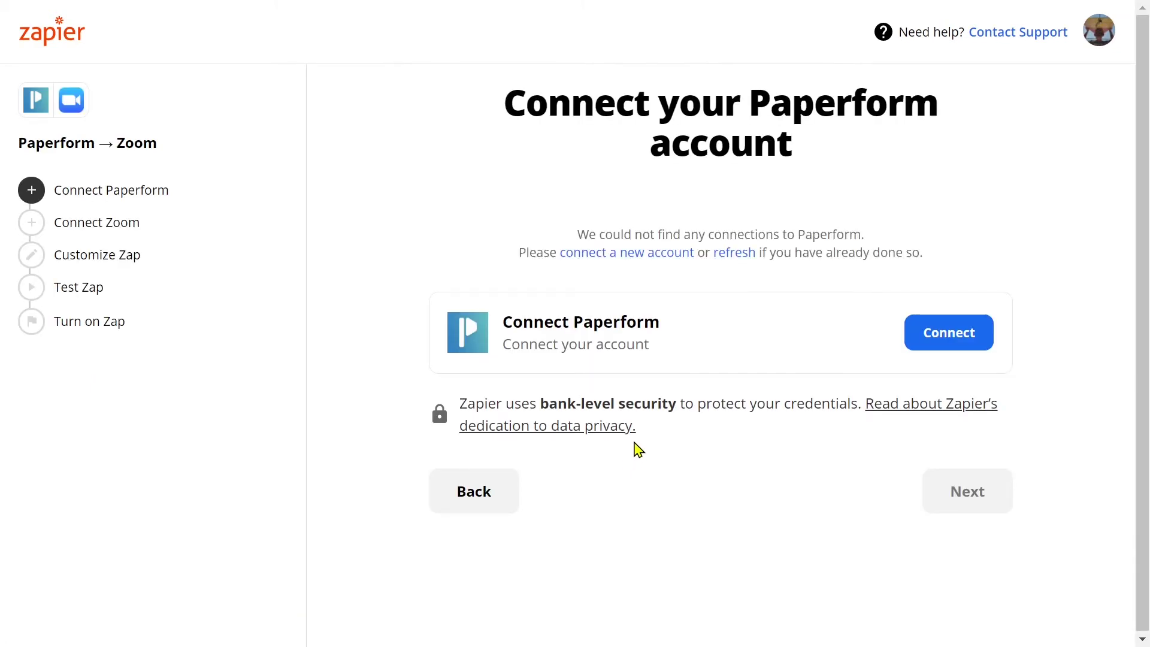
left_click(982, 335)
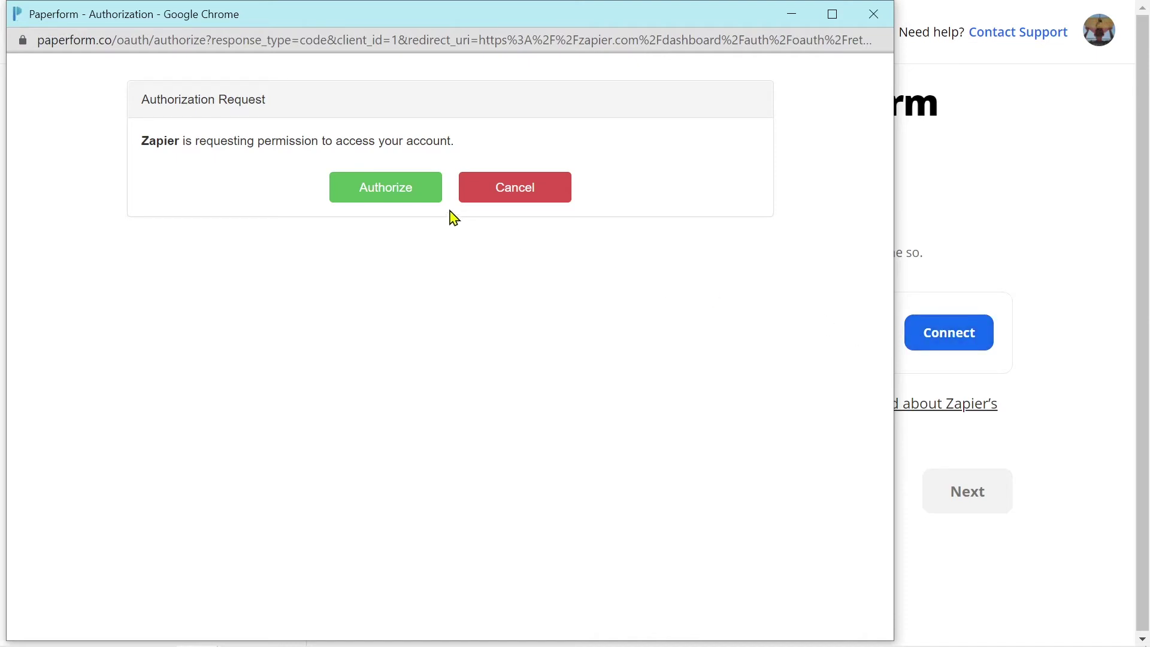
left_click(419, 193)
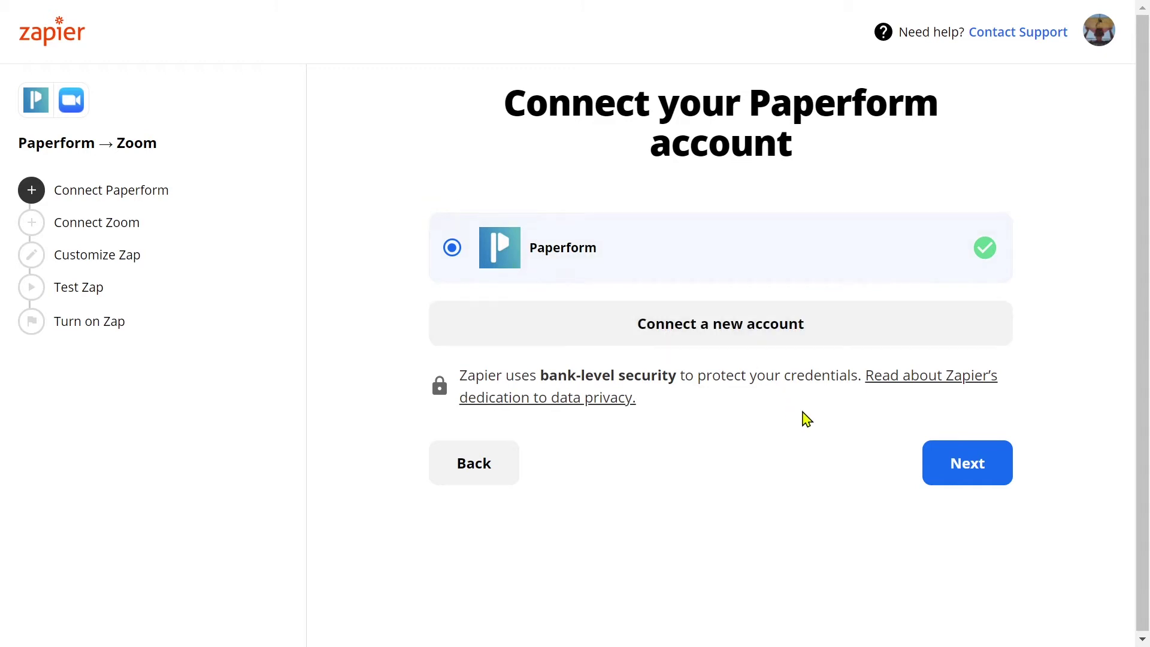
left_click(992, 463)
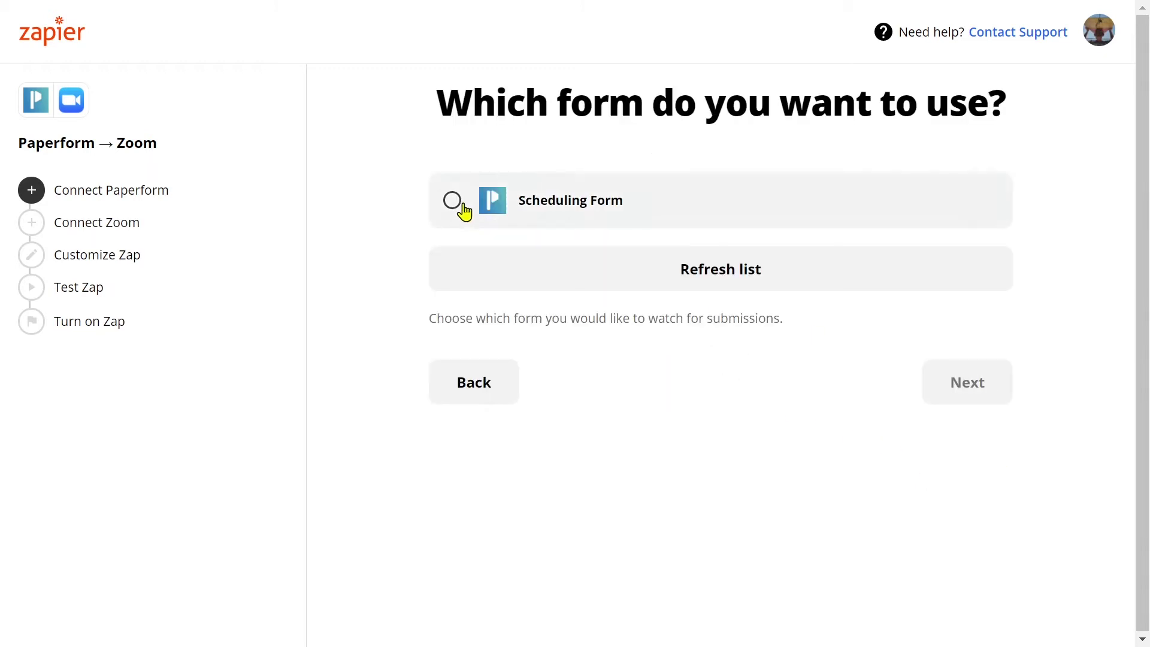
Select Scheduling Form as the trigger form, then begin connecting Zoom
left_click(453, 203)
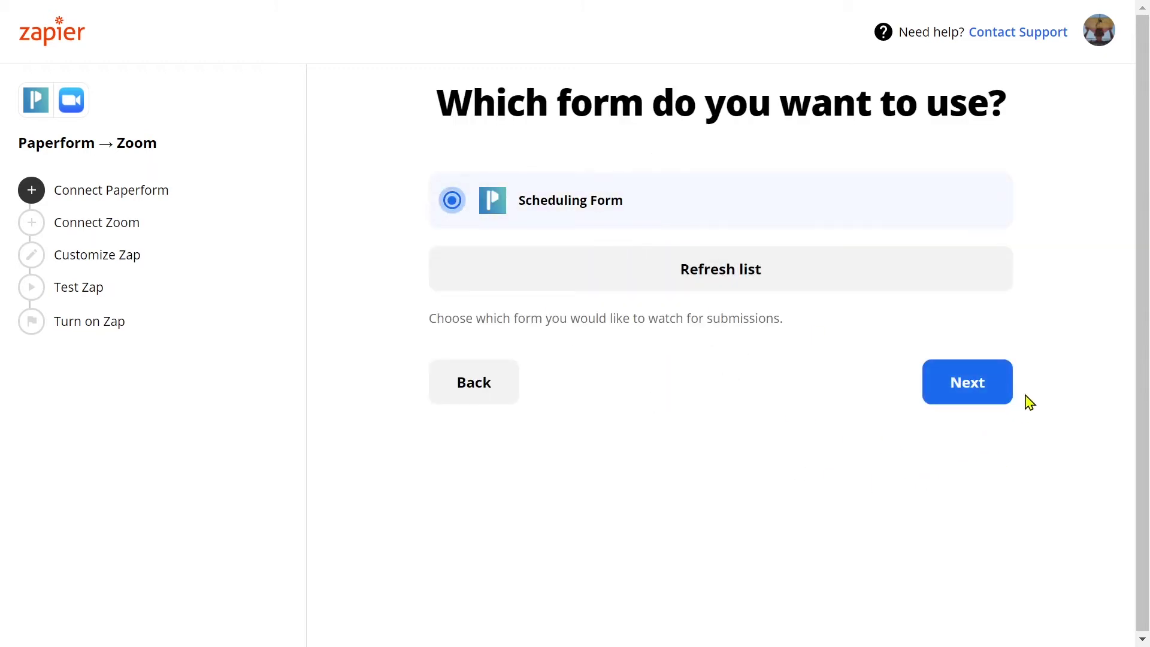
left_click(1000, 390)
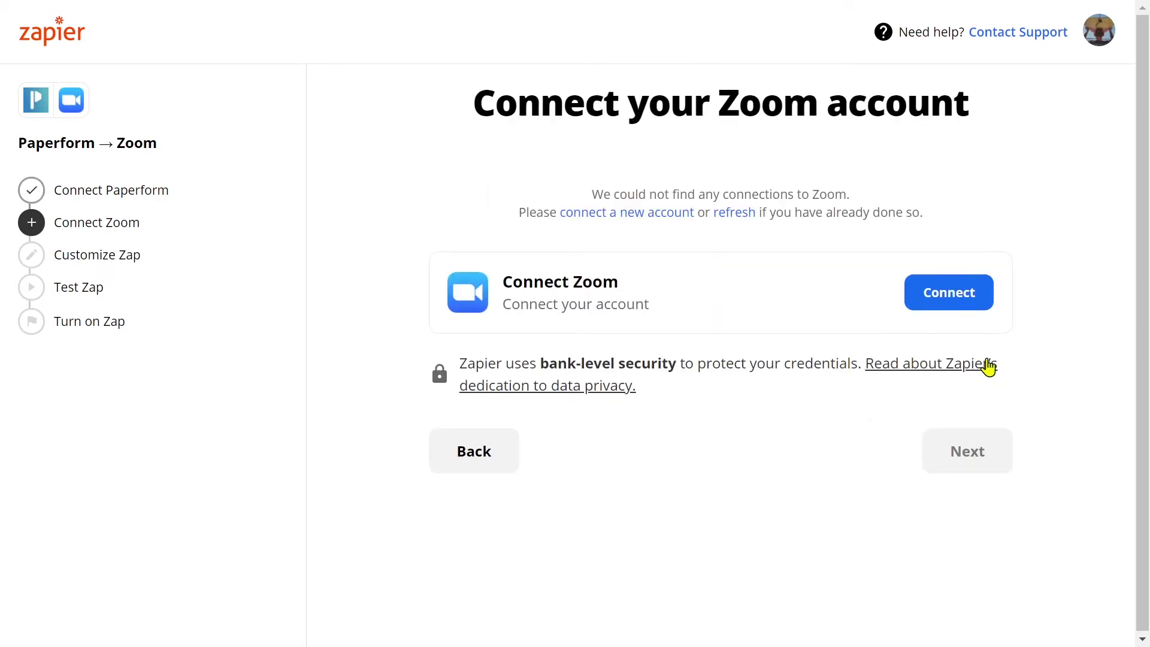
left_click(980, 300)
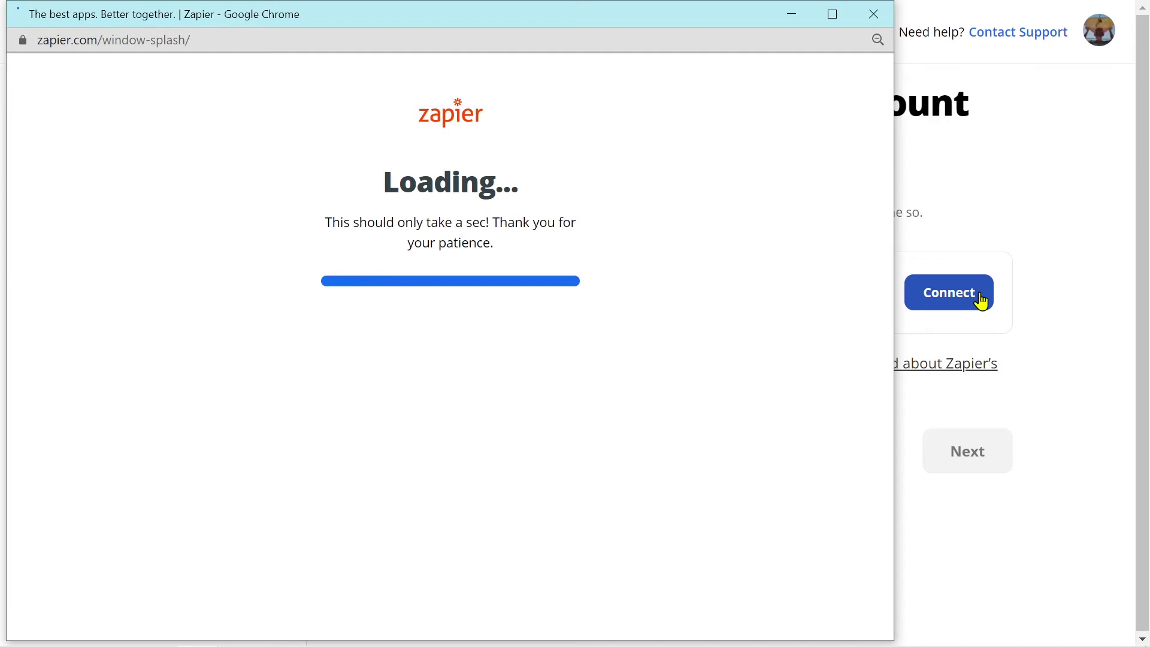
Authorize the Zoom account and choose Meeting as the meeting type
scroll(826, 357, "down", 3)
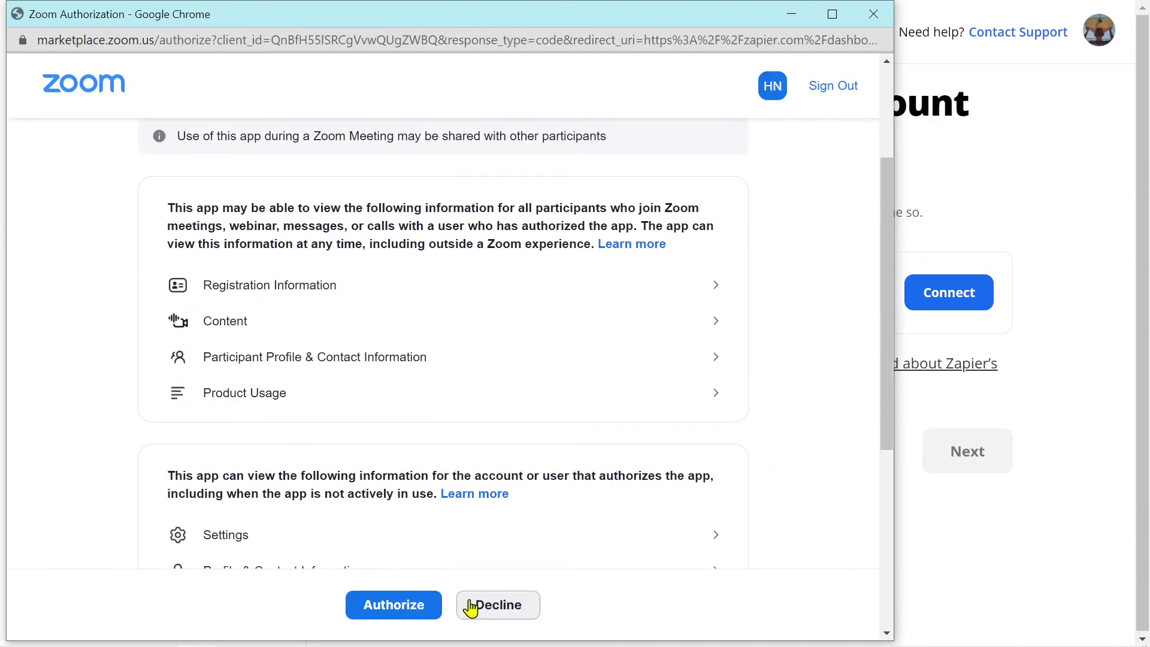
scroll(443, 581, "down", 5)
left_click(440, 608)
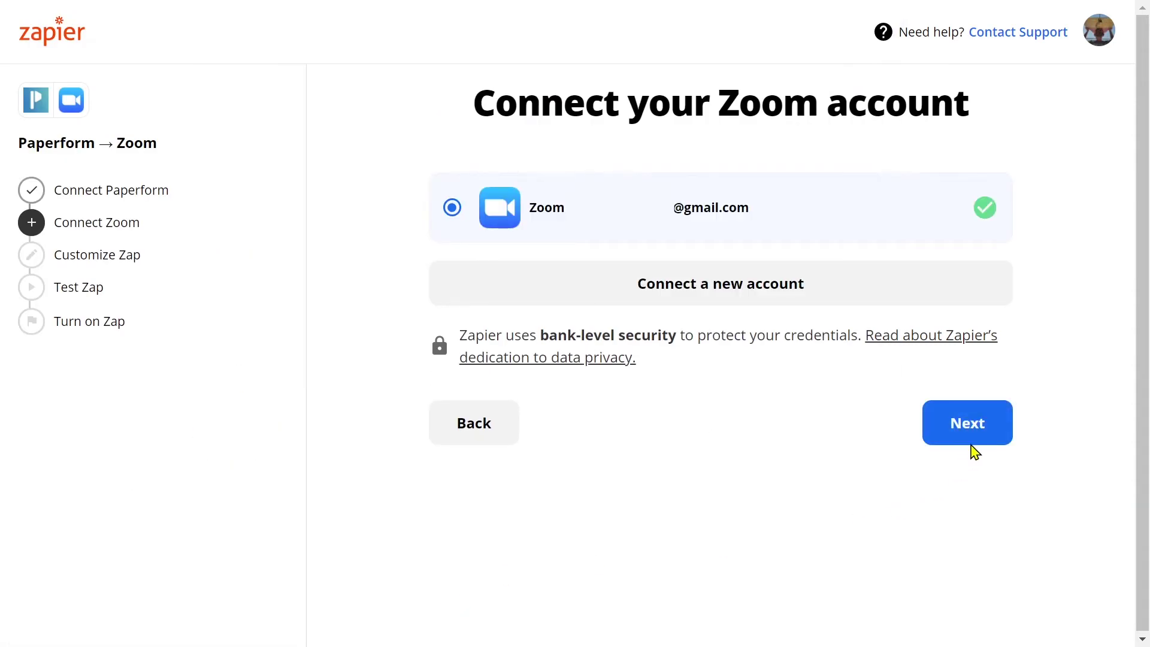
left_click(995, 433)
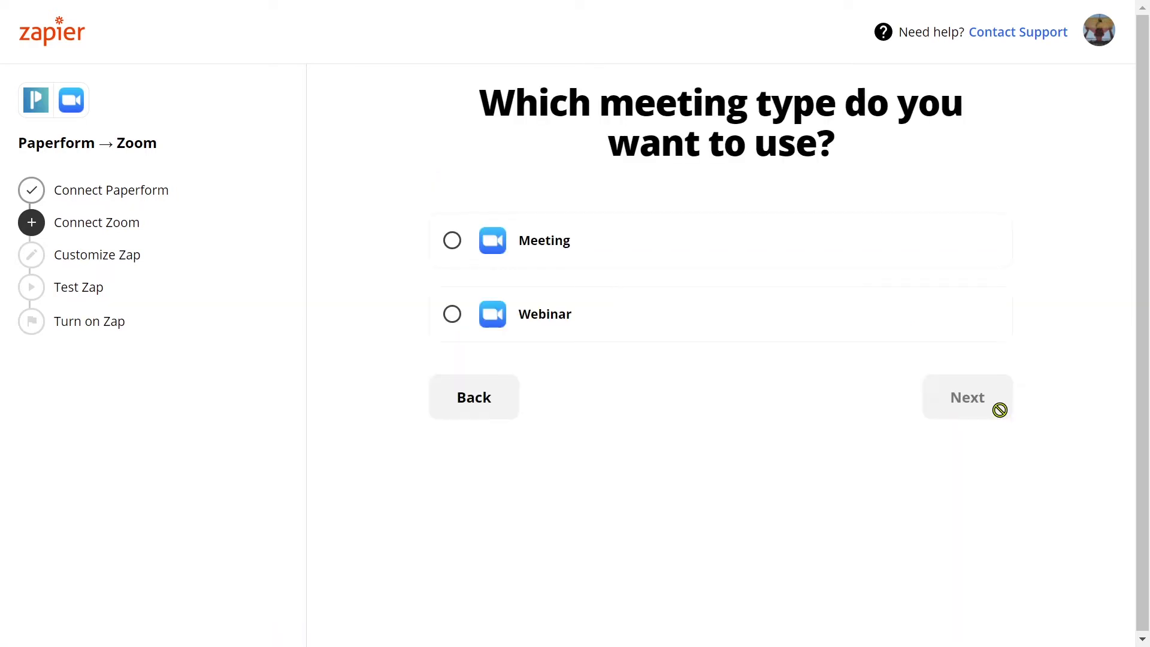
left_click(454, 240)
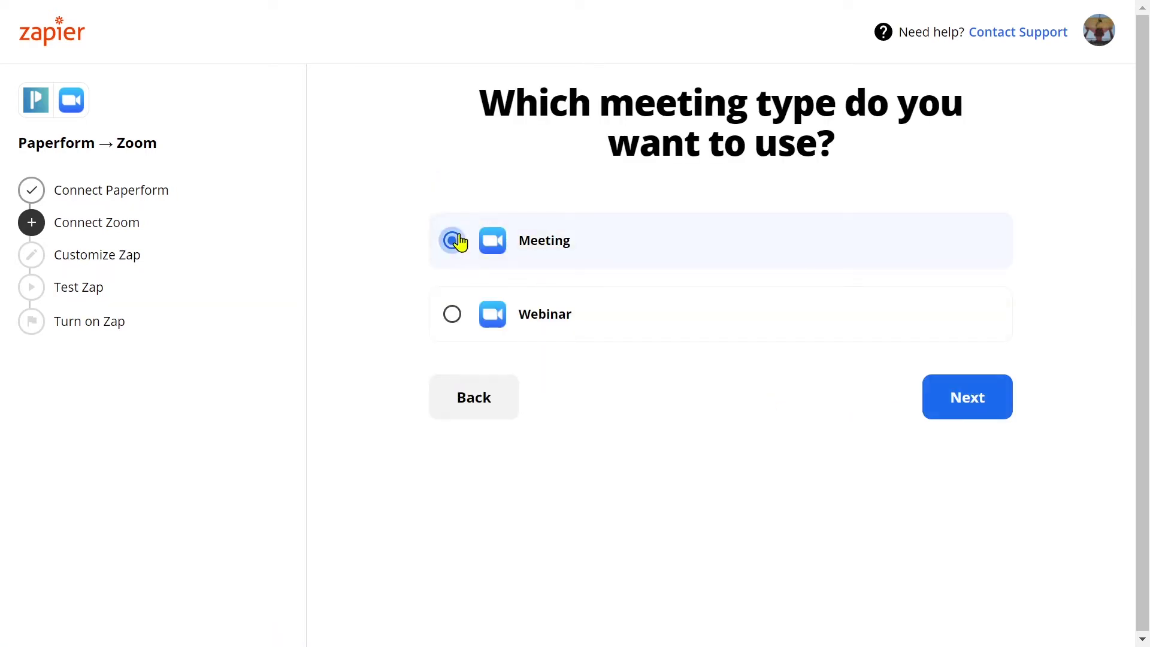
left_click(996, 414)
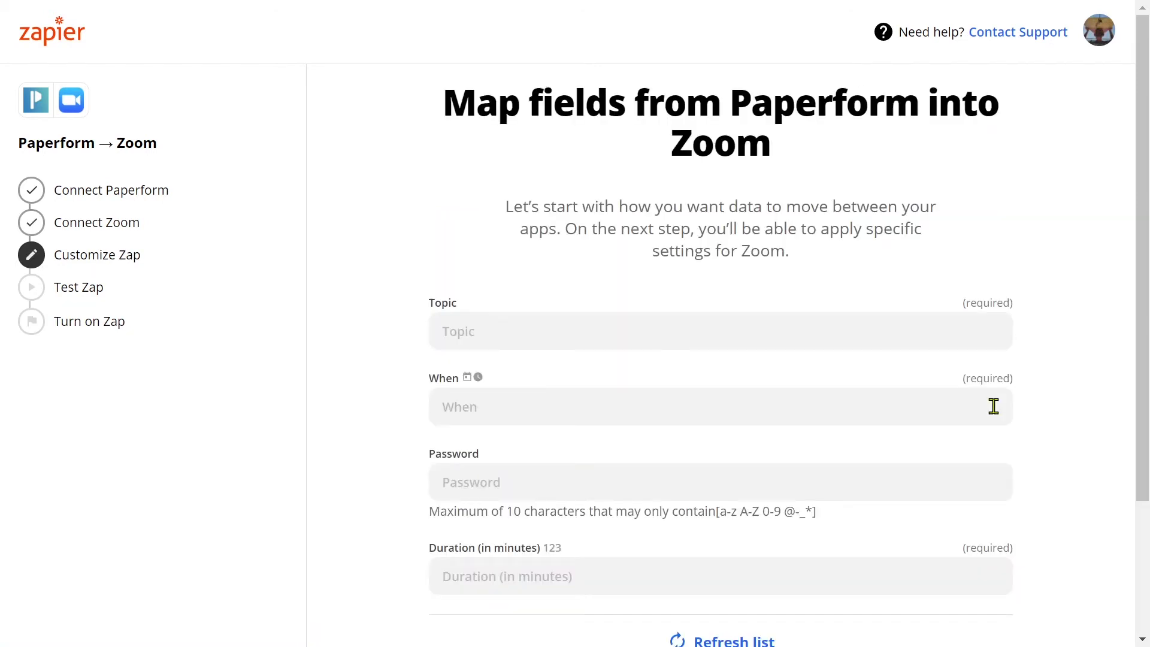
Set the Topic to 'My Meeting with' followed by the Name - Answer field
left_click(487, 331)
type("My")
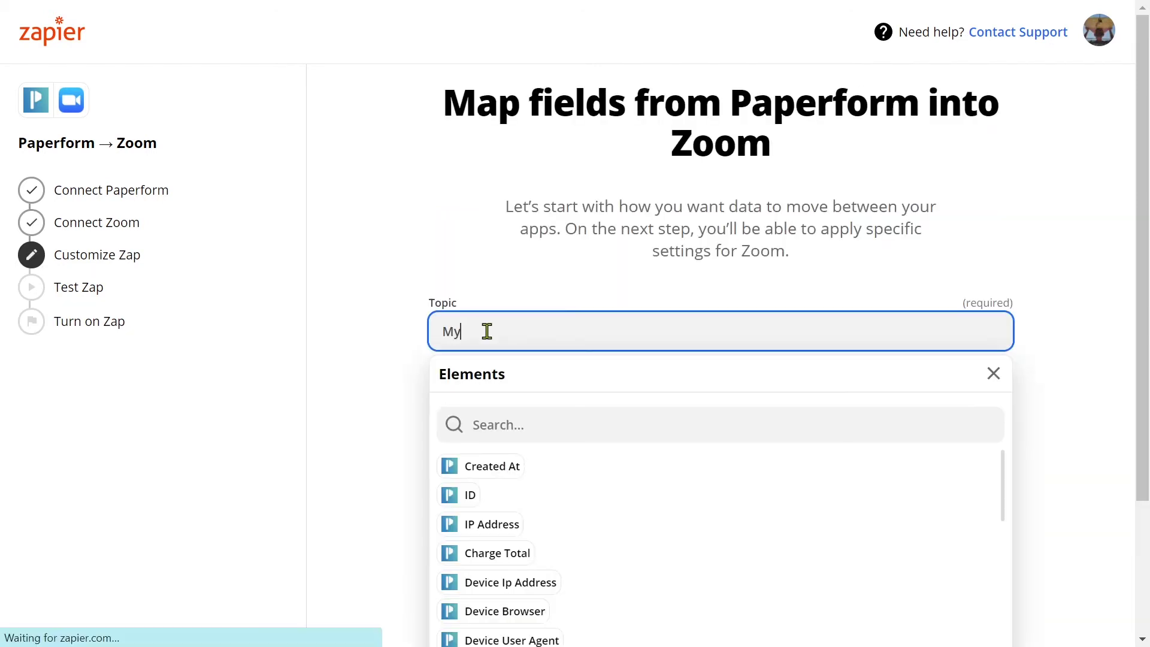
type(" Meeting with")
left_click(544, 425)
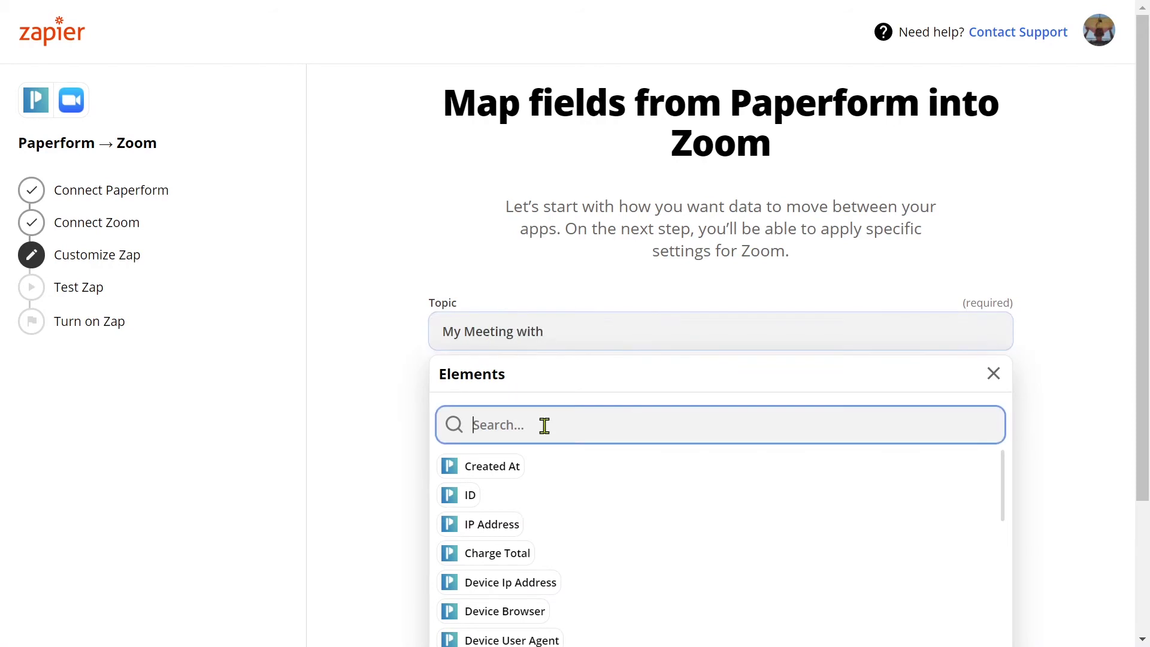
type("name")
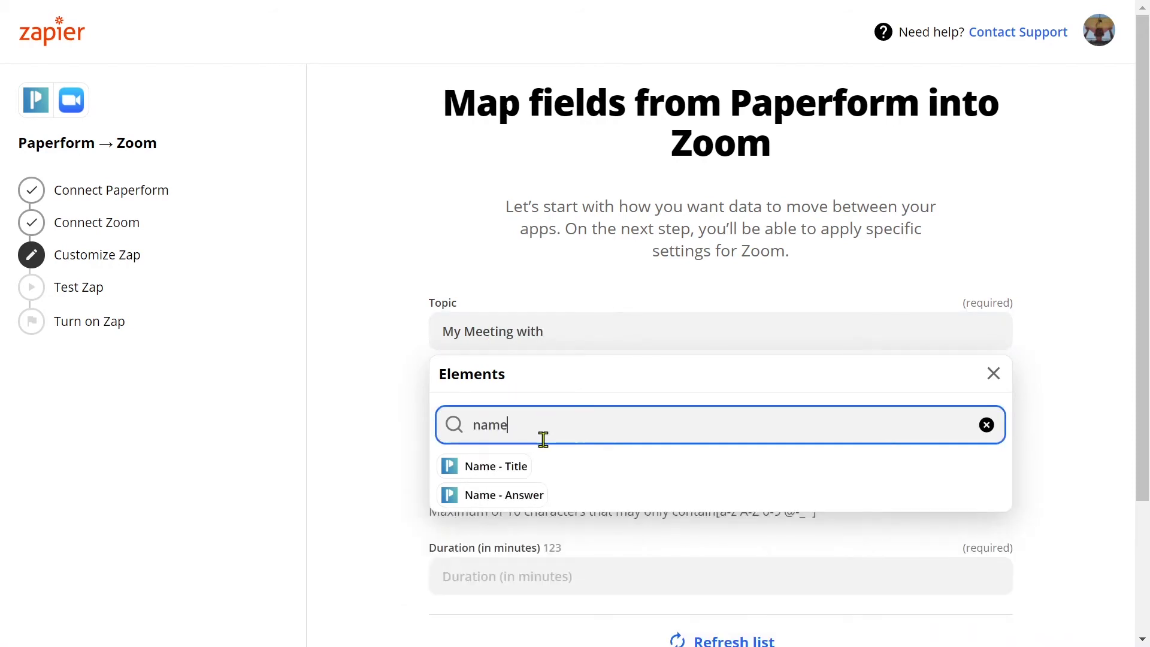
left_click(537, 500)
left_click(395, 424)
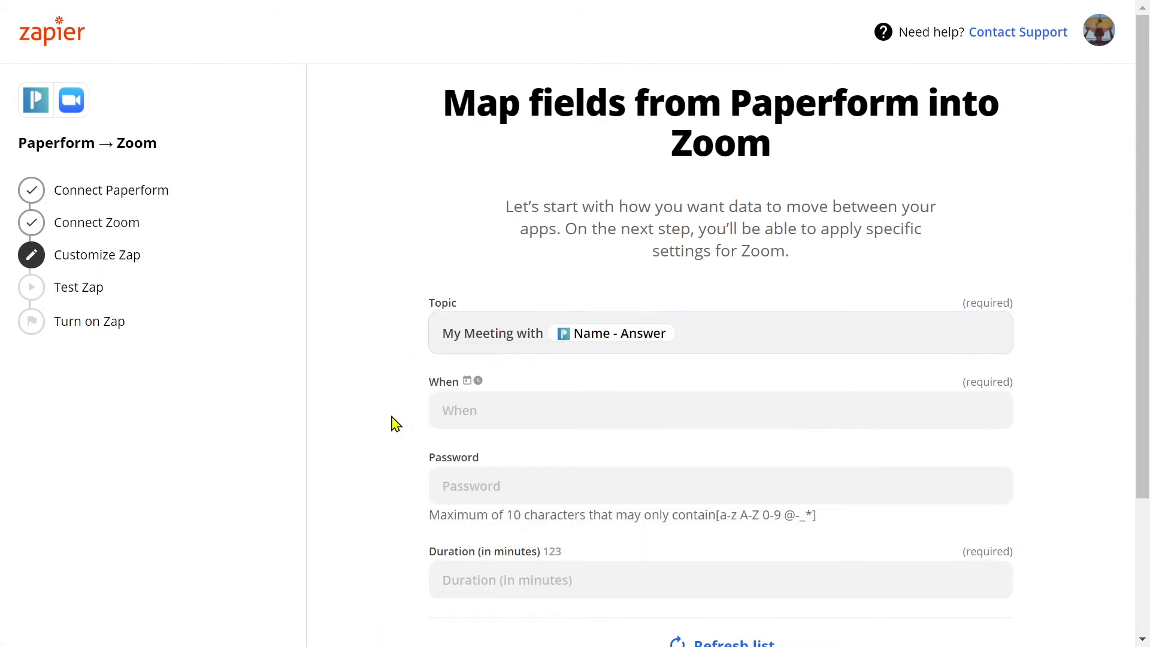
Fill When with the form's 2q1po Start Date and Start Time fields
scroll(395, 423, "down", 2)
left_click(555, 323)
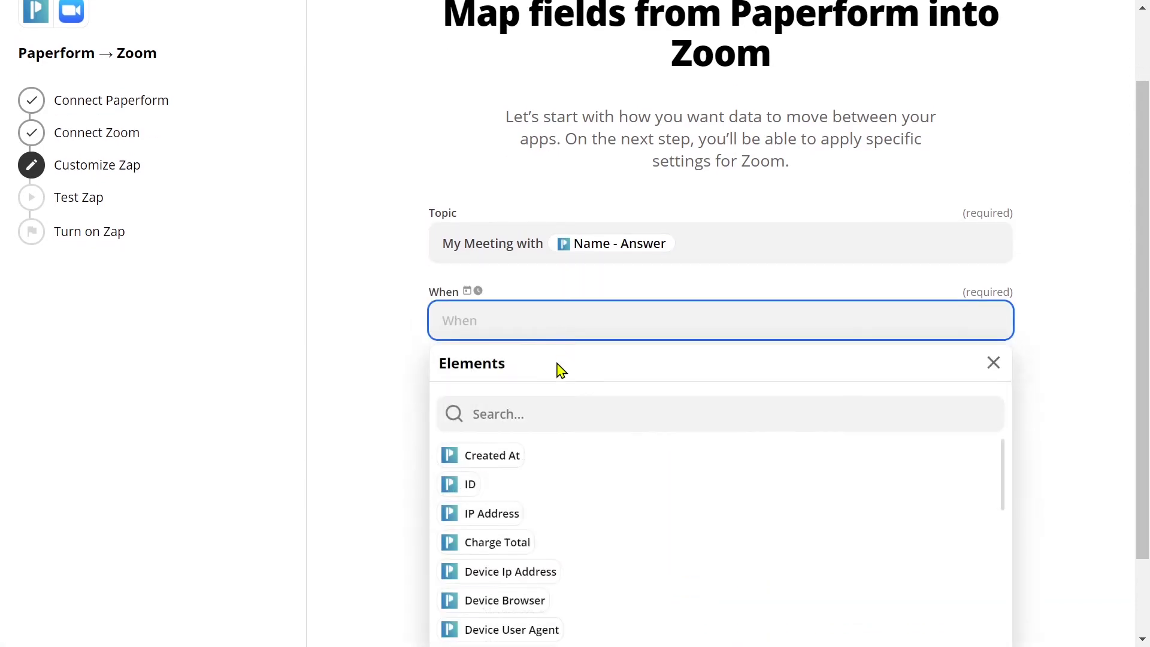
left_click(557, 413)
type("start")
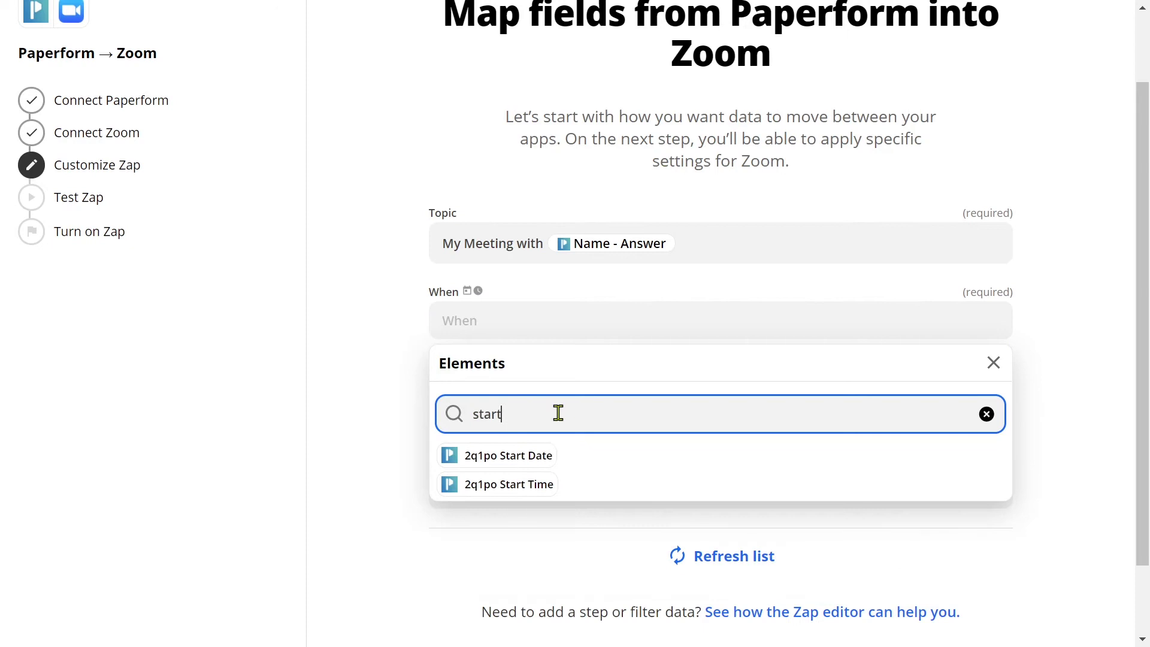
left_click(503, 458)
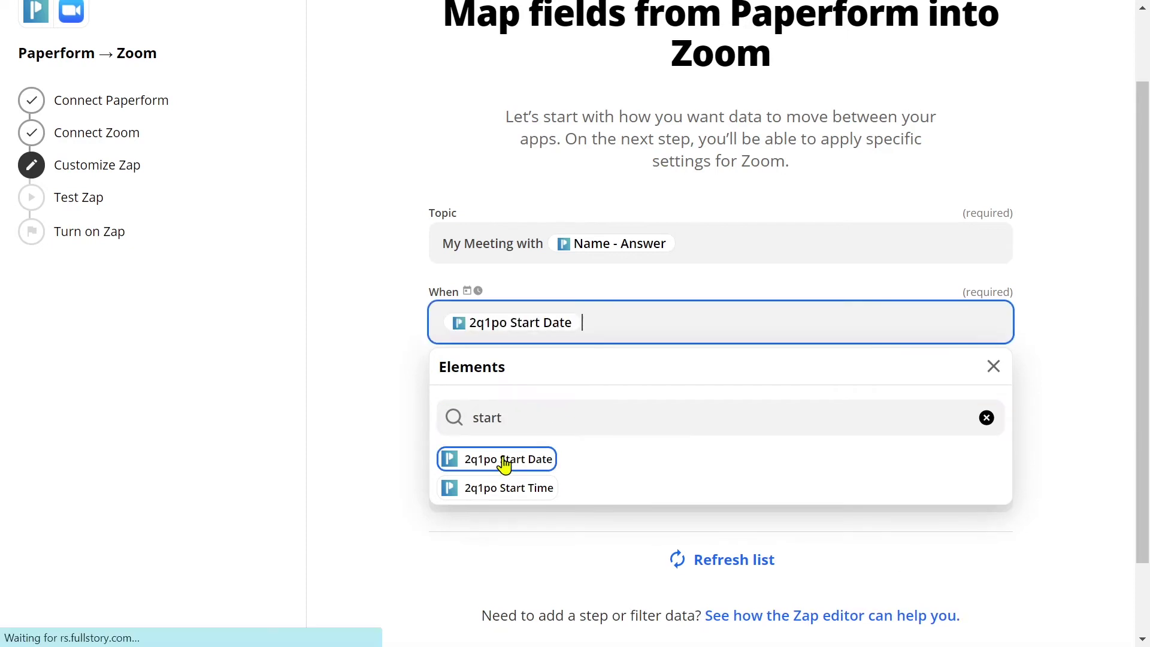
left_click(520, 490)
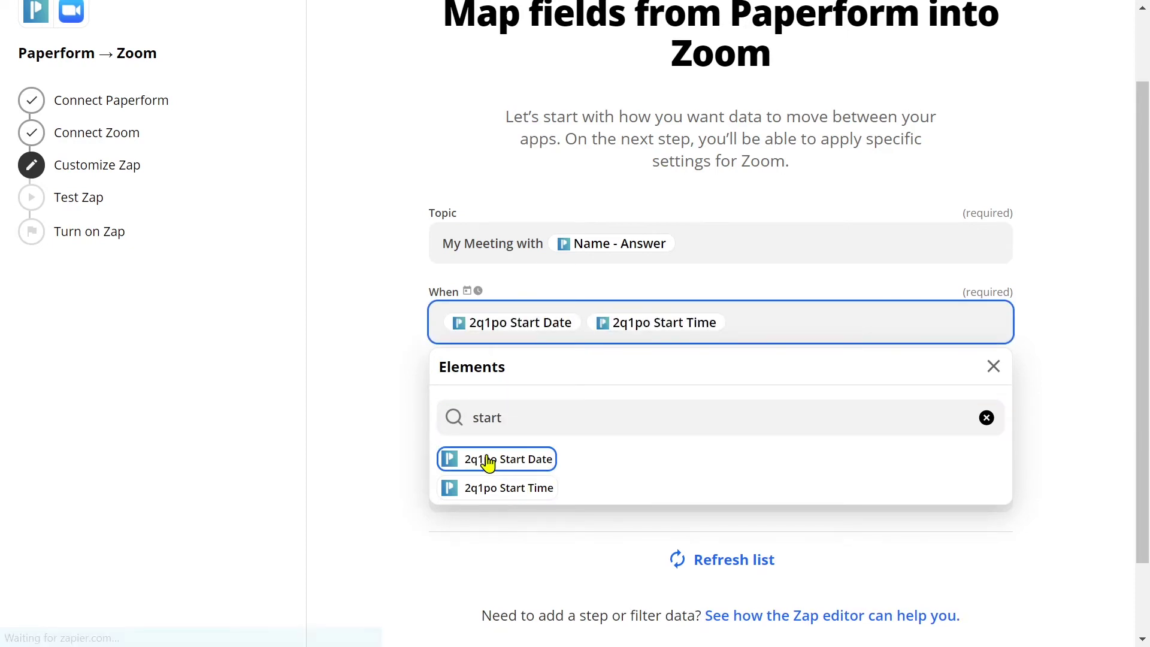
left_click(412, 424)
Set the meeting Duration to 30
left_click(586, 496)
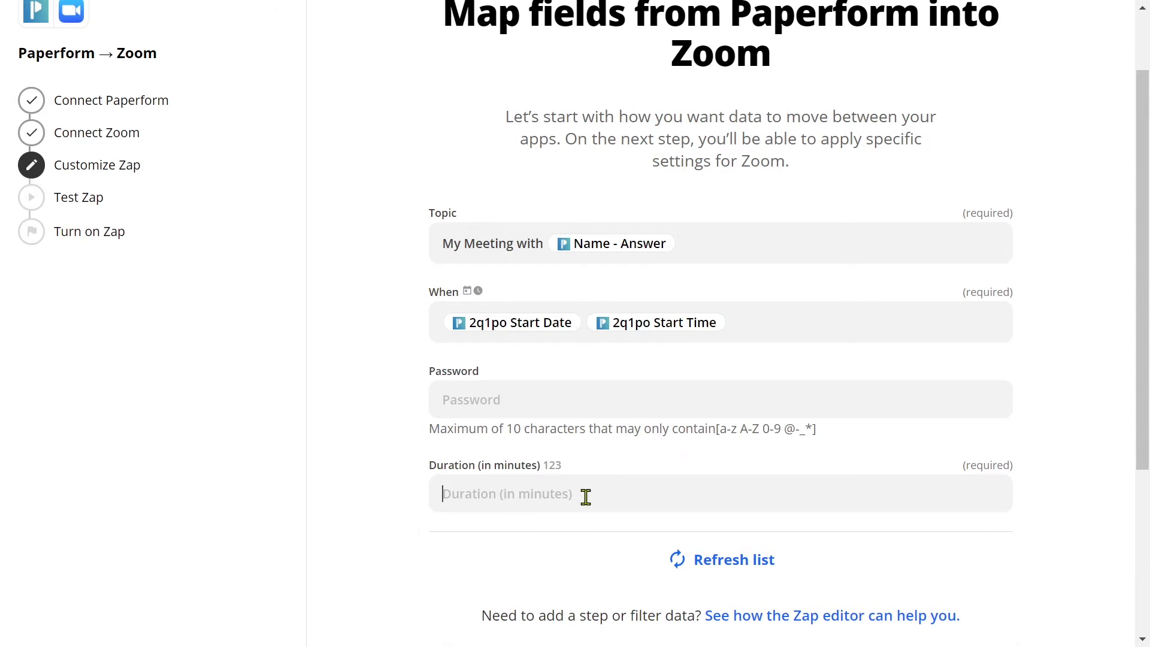
type("30")
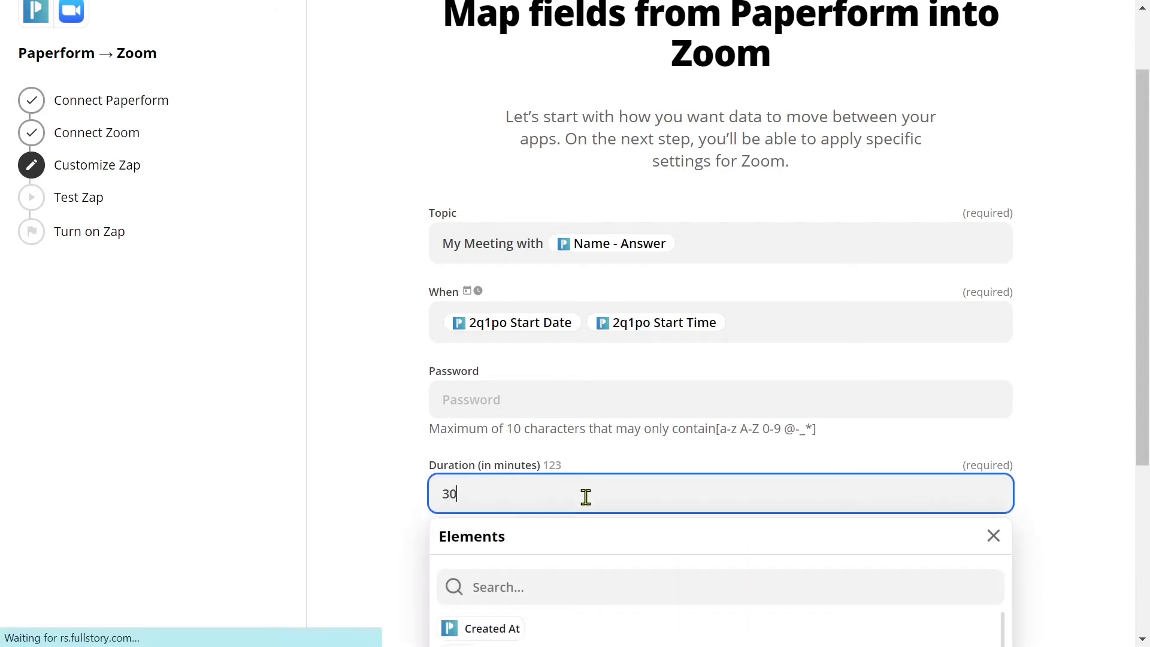
scroll(583, 587, "down", 2)
left_click(418, 560)
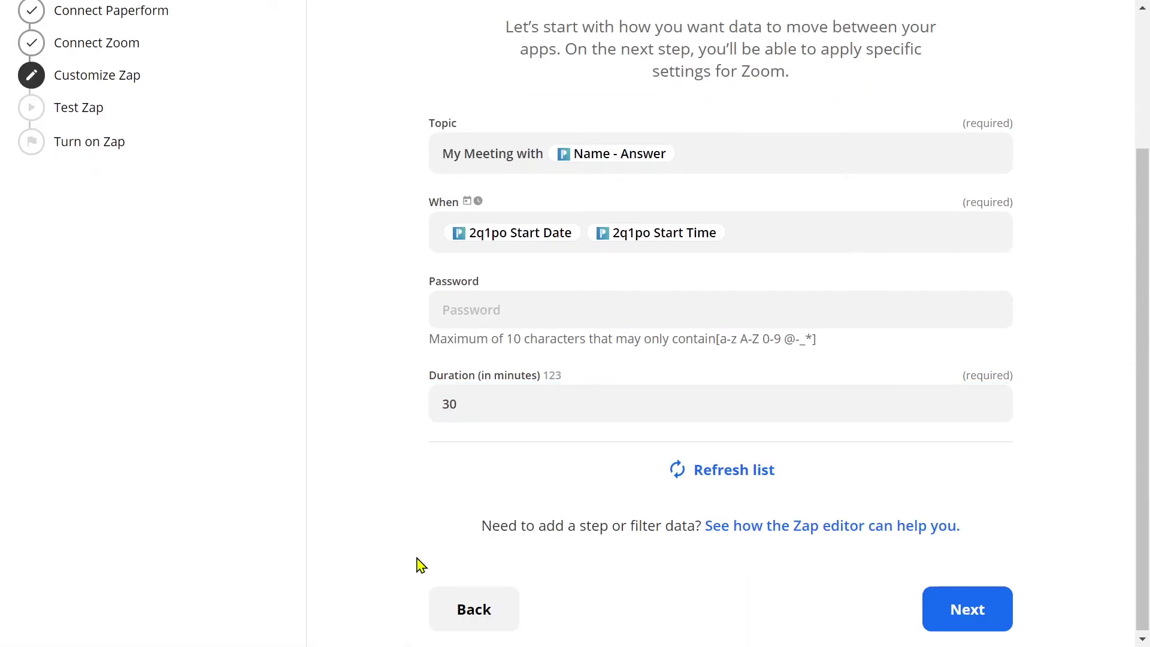
left_click(1005, 609)
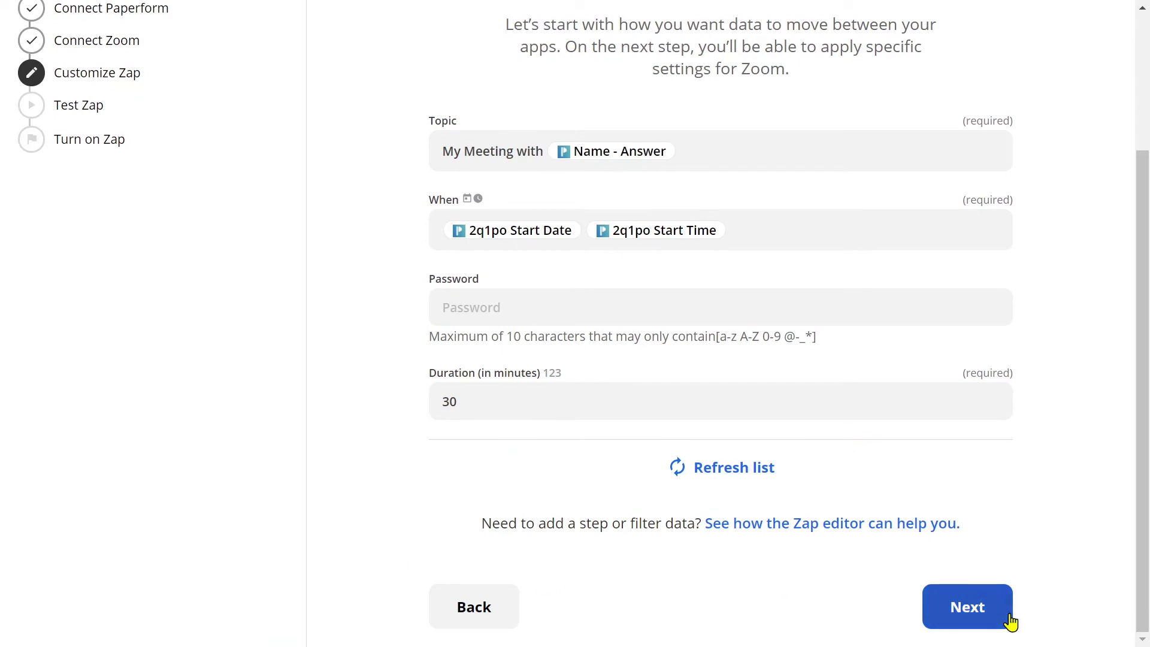
Set the time zone to (GMT+10:00) Canberra, Melbourne, Sydney and send a Zoom test
left_click(846, 257)
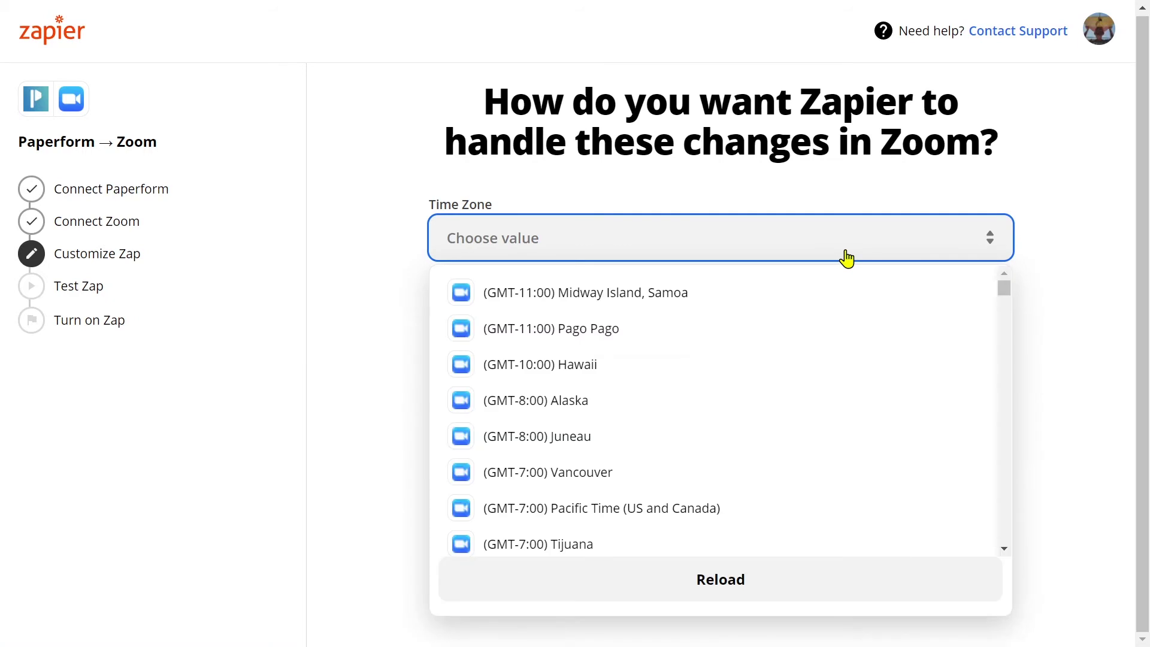
left_click_drag(999, 298, 1001, 534)
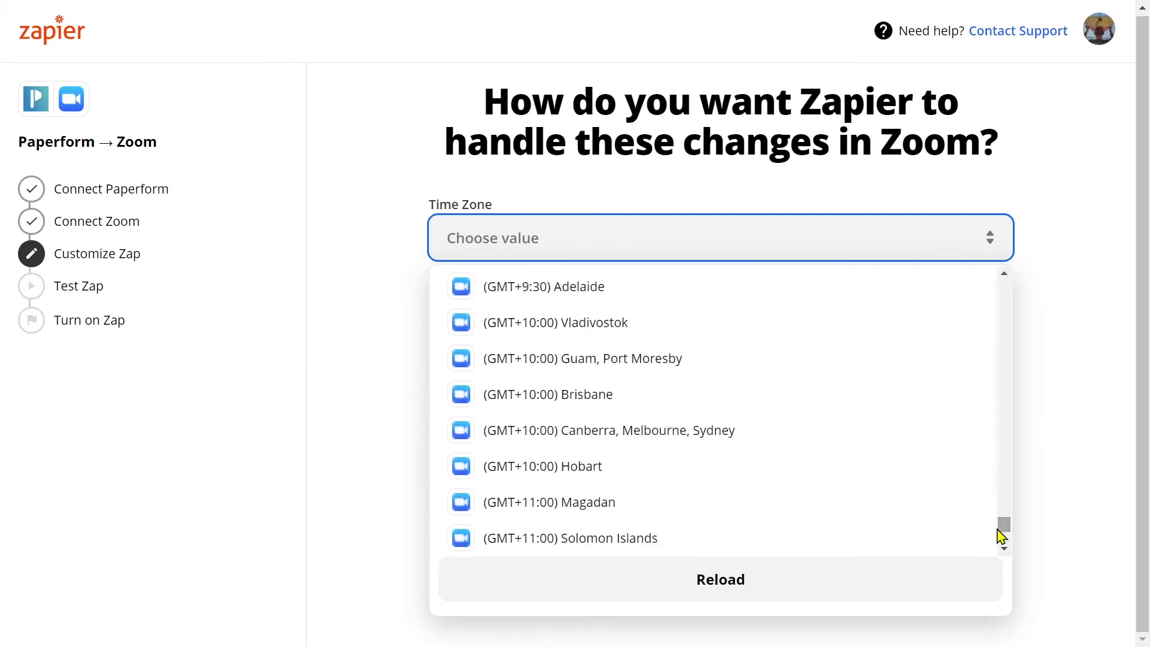
left_click(784, 440)
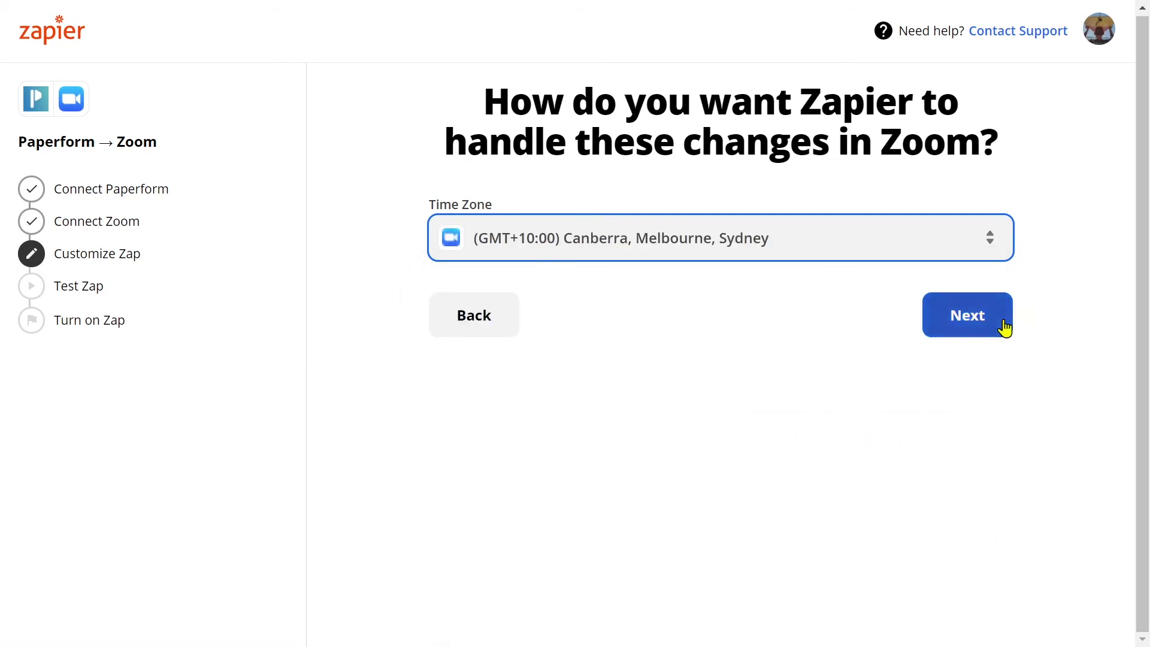
left_click(1004, 328)
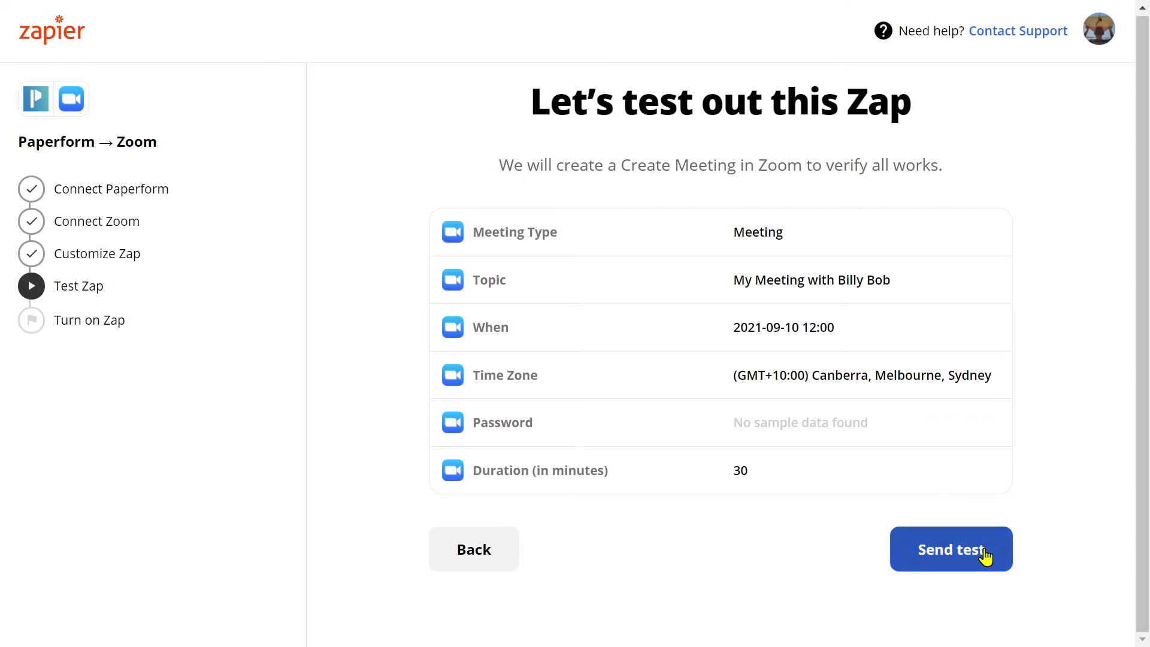
left_click(985, 555)
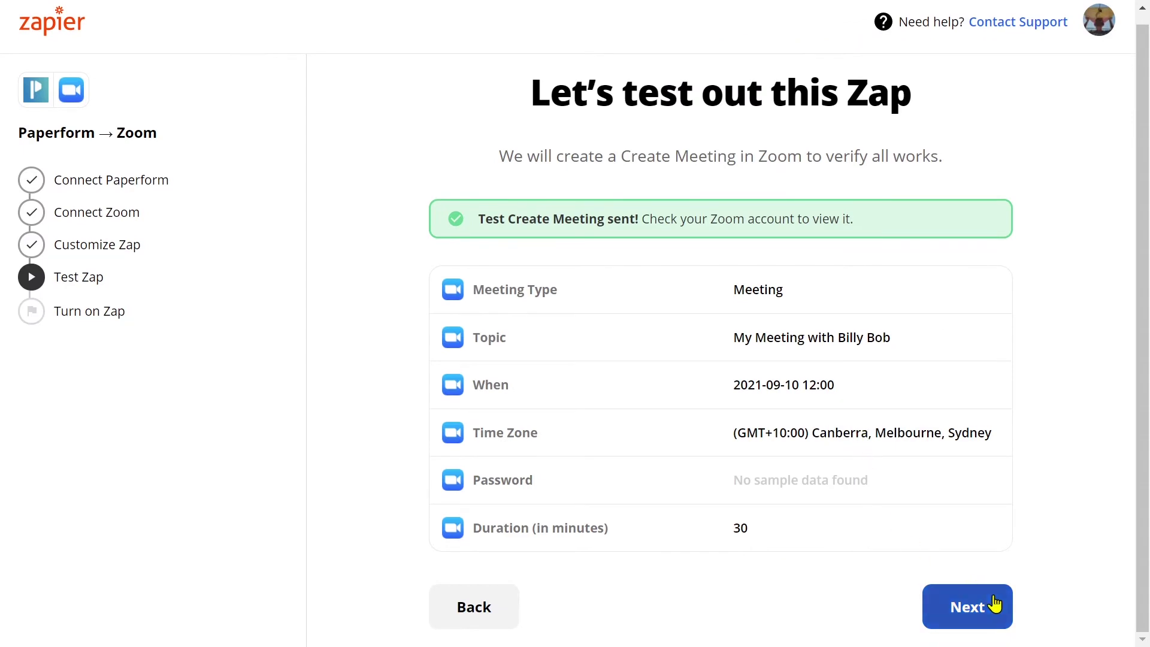
Turn on the Paperform → Zoom Zap, view its management page, and start a new Zap
left_click(994, 603)
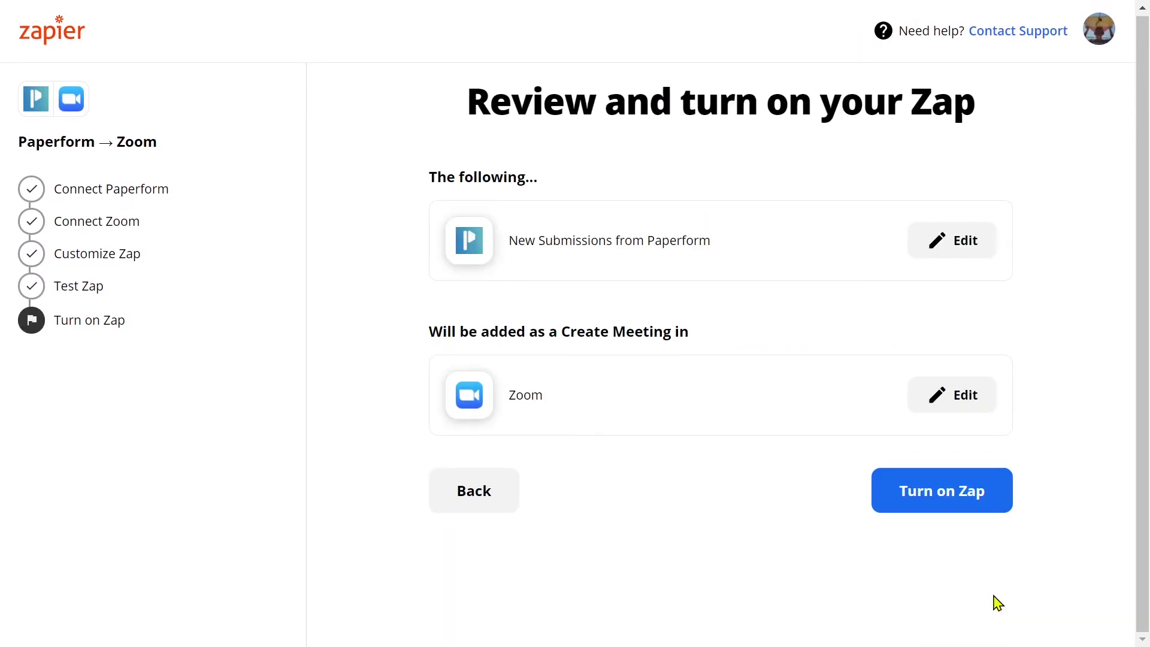
left_click(996, 497)
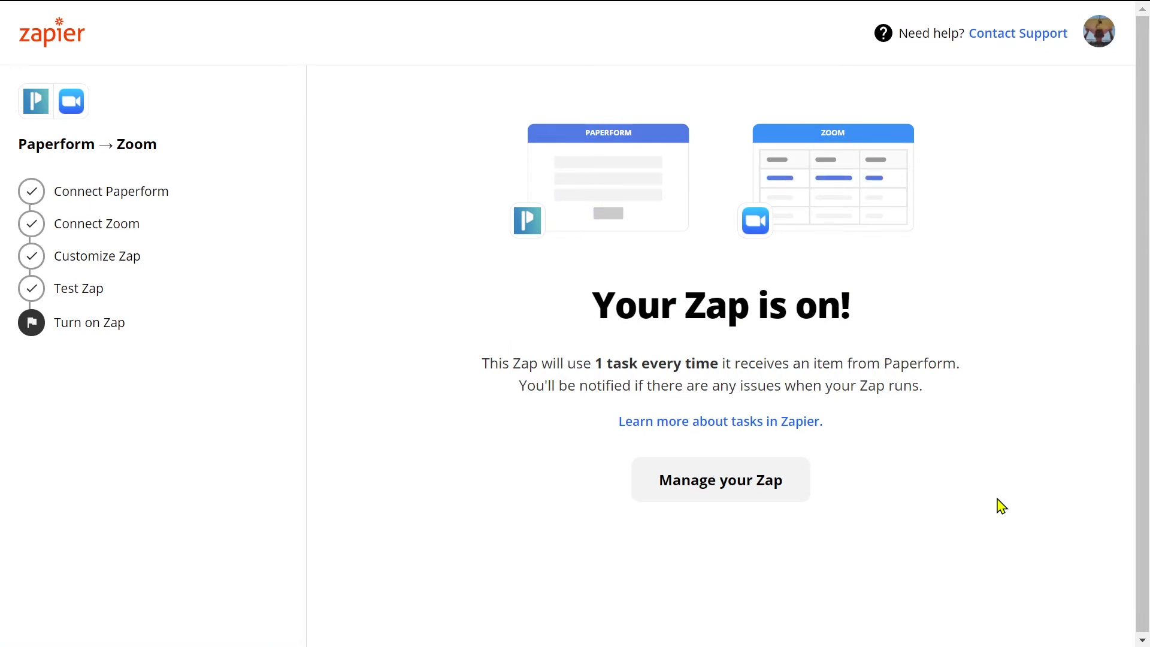
left_click(802, 483)
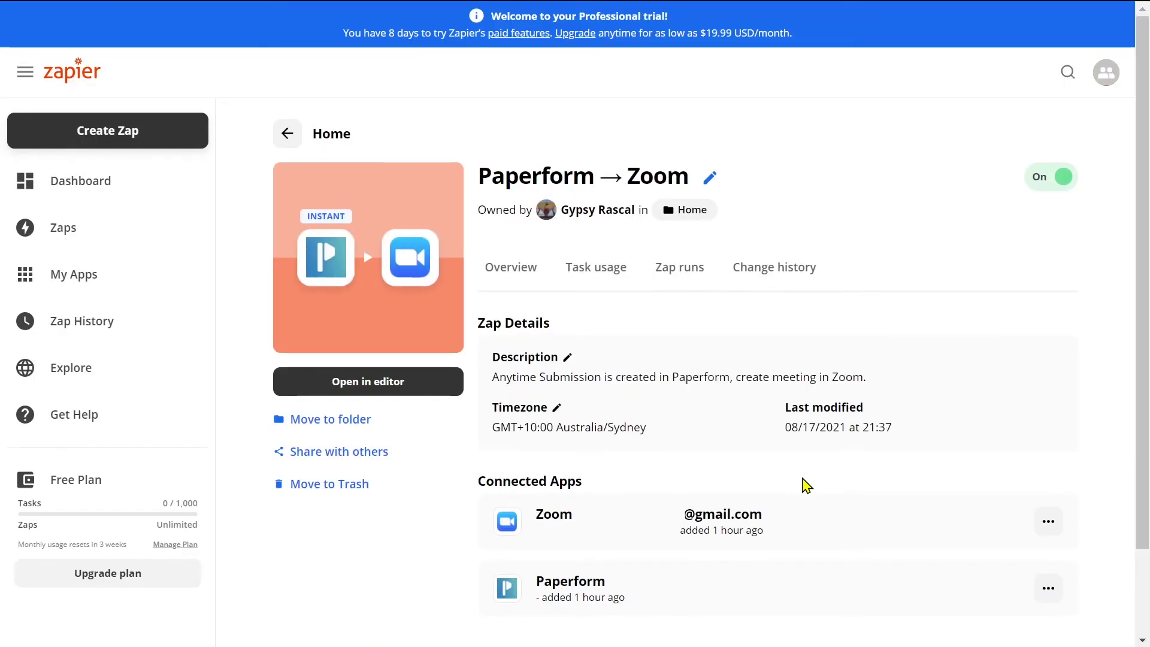
scroll(806, 484, "down", 2)
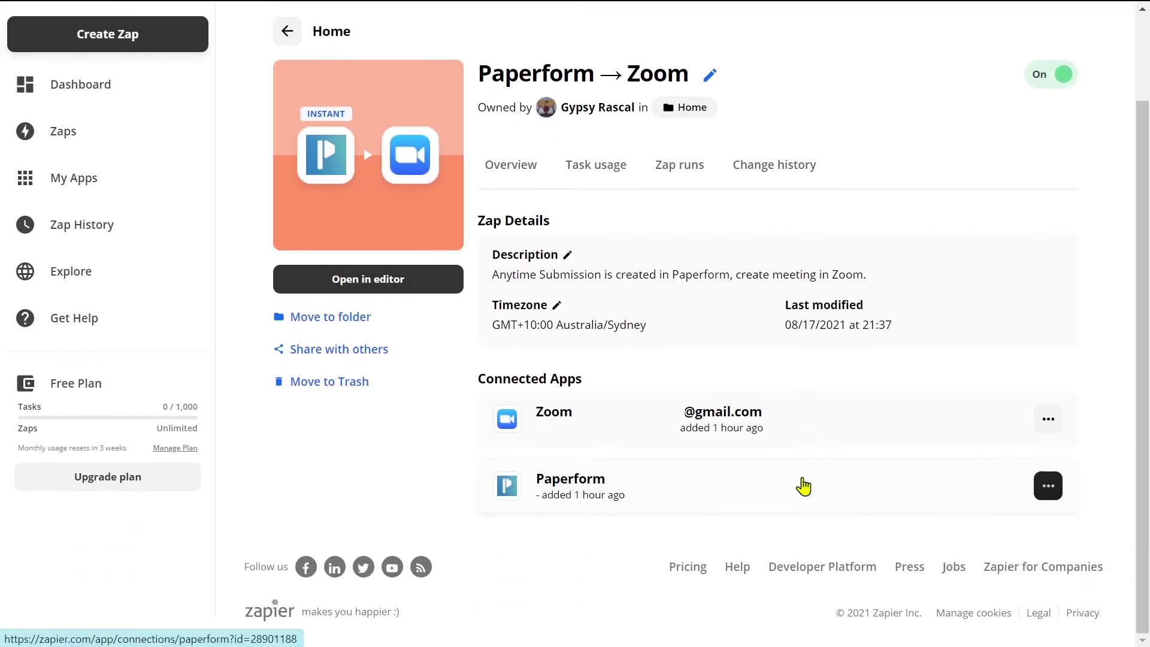
left_click(161, 50)
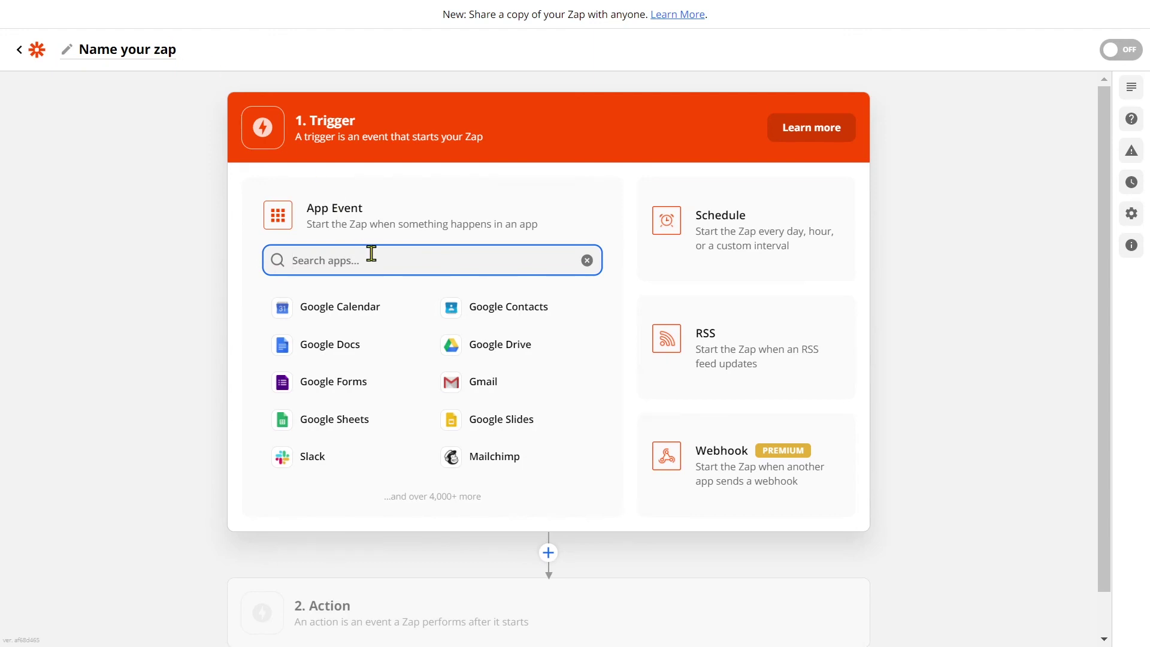
Make Paperform the trigger app with the New Form Submission event
type("paperform")
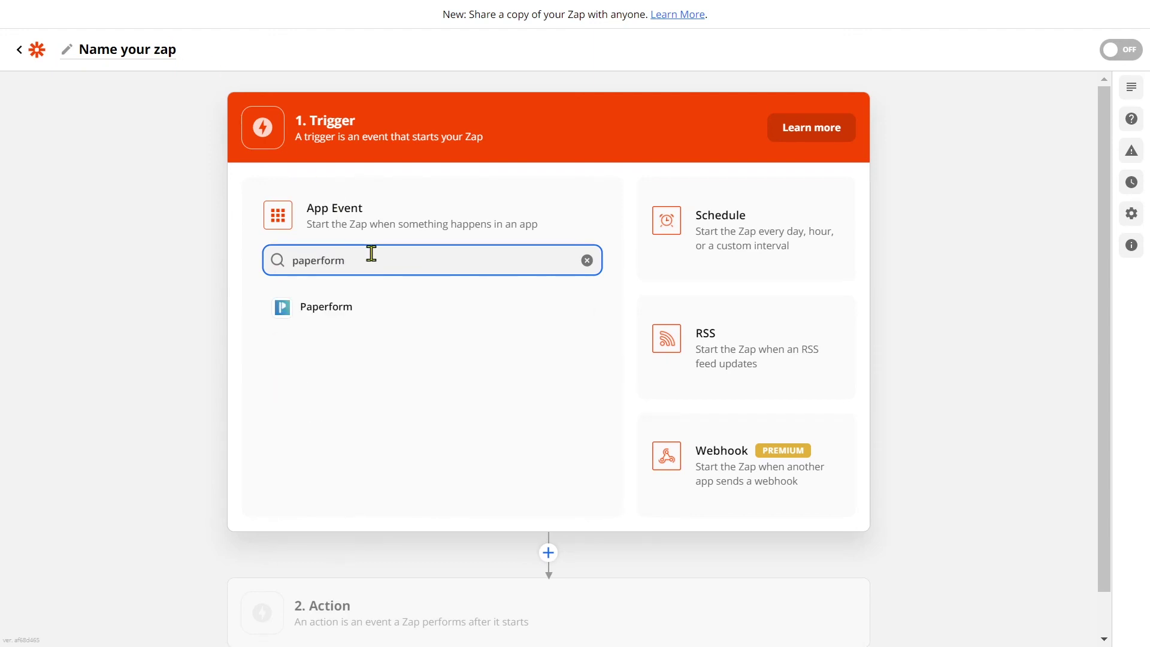
left_click(370, 305)
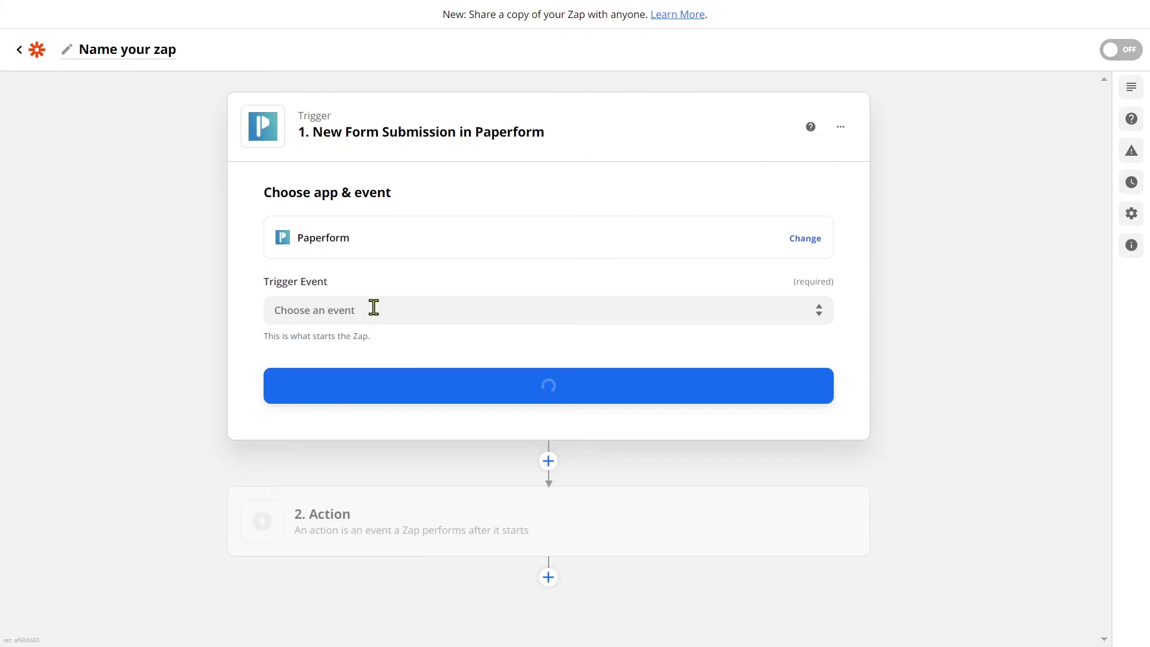
left_click(402, 313)
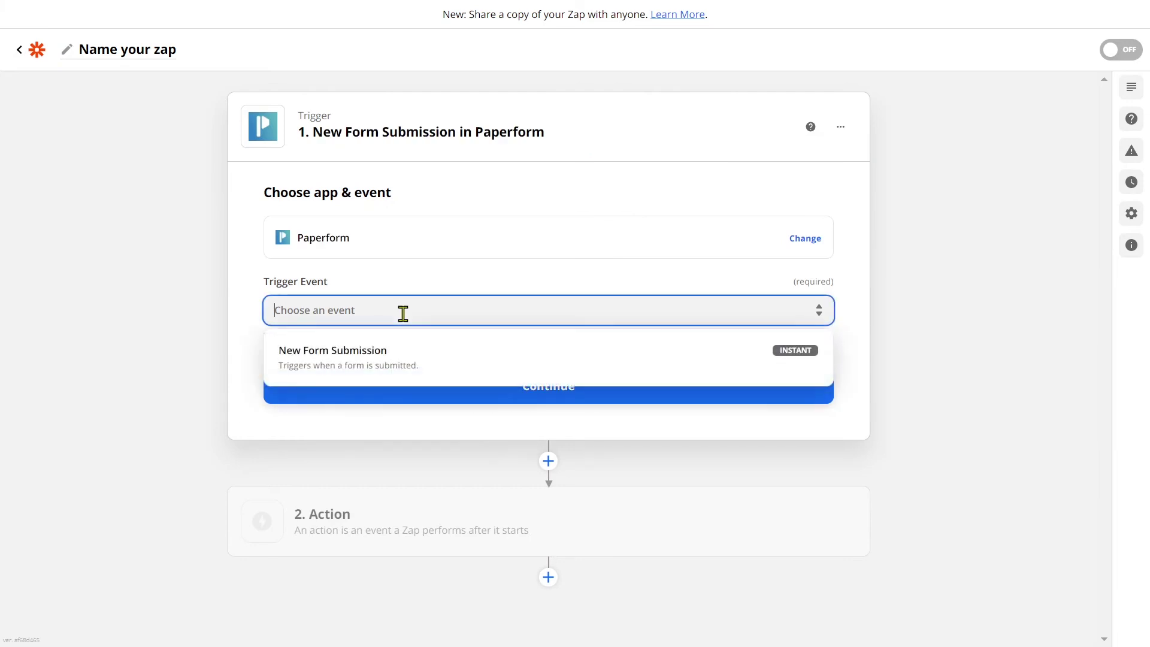
left_click(456, 354)
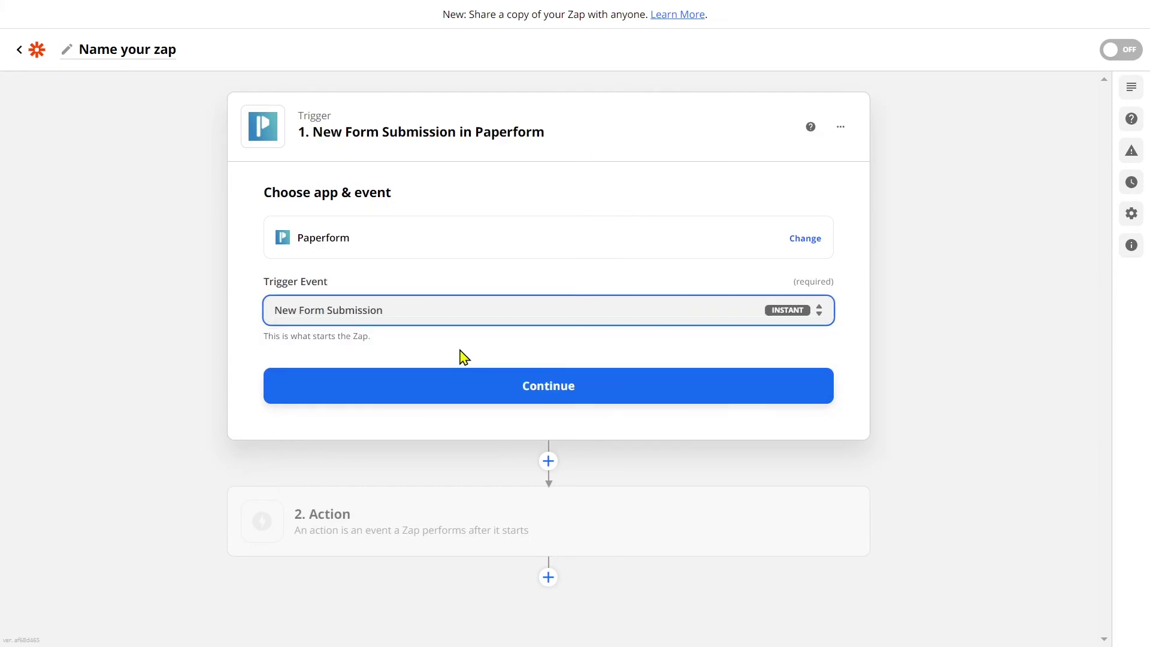
left_click(598, 397)
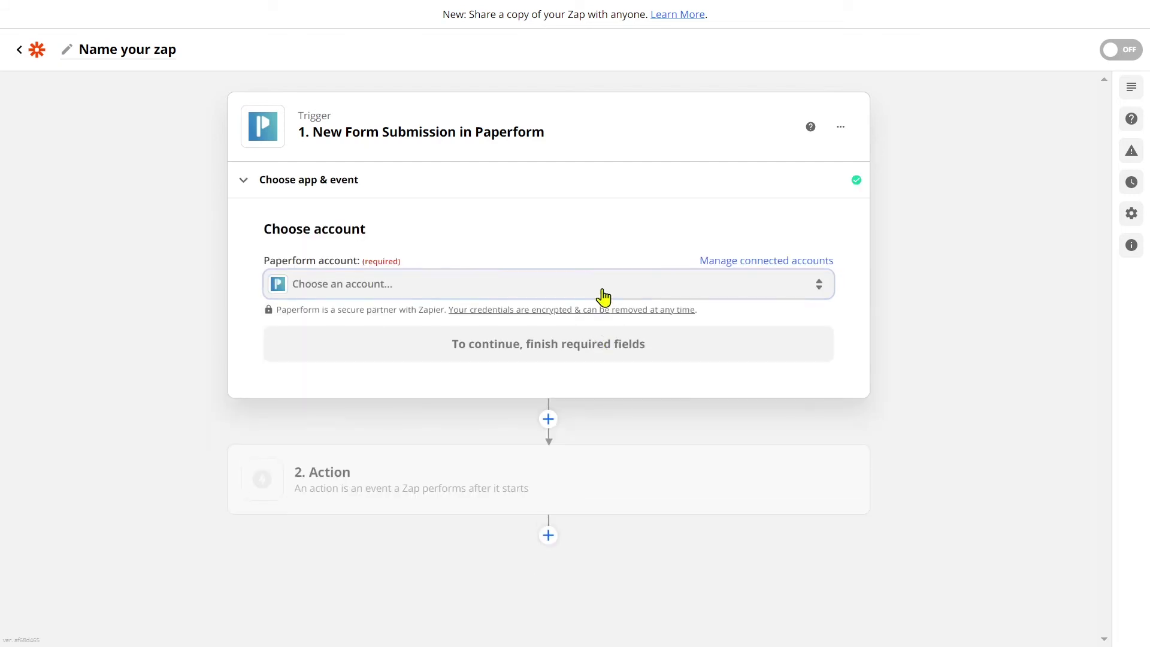
Select the connected Paperform account and set the trigger to watch the Scheduling Form
left_click(603, 295)
left_click(519, 408)
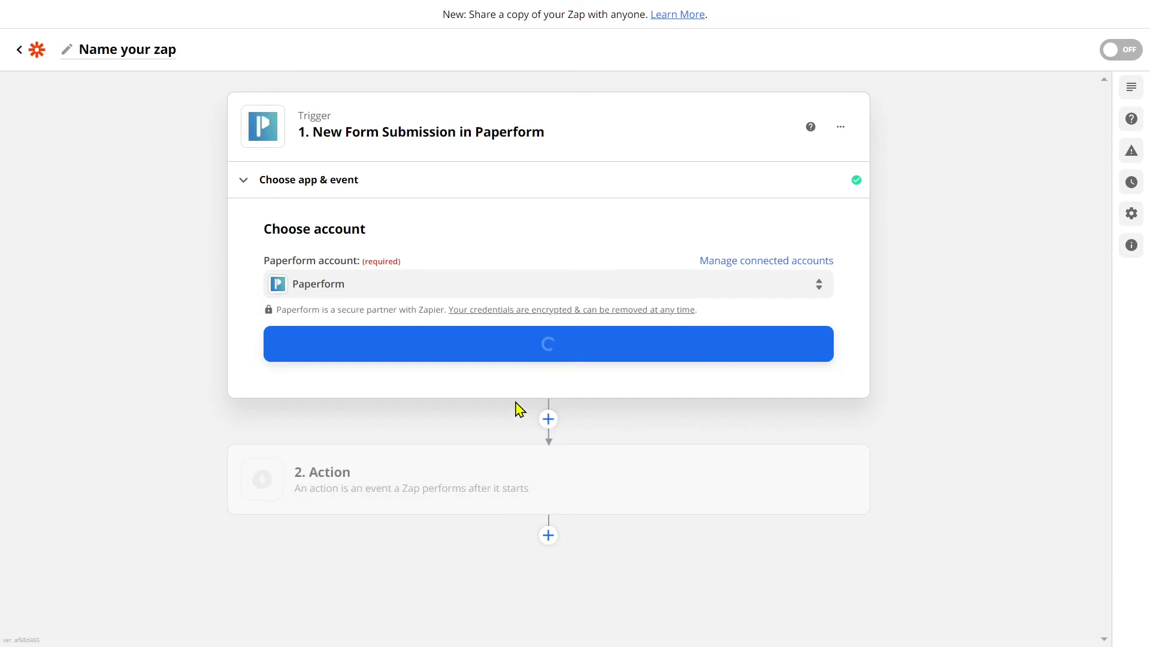
left_click(635, 353)
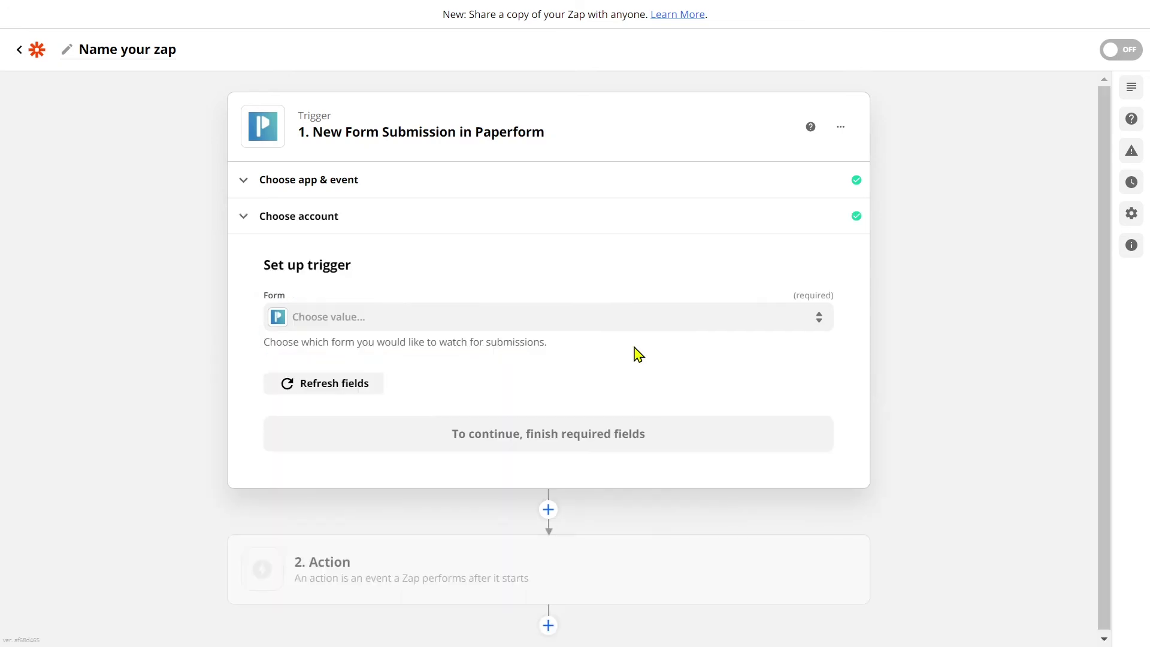
left_click(630, 323)
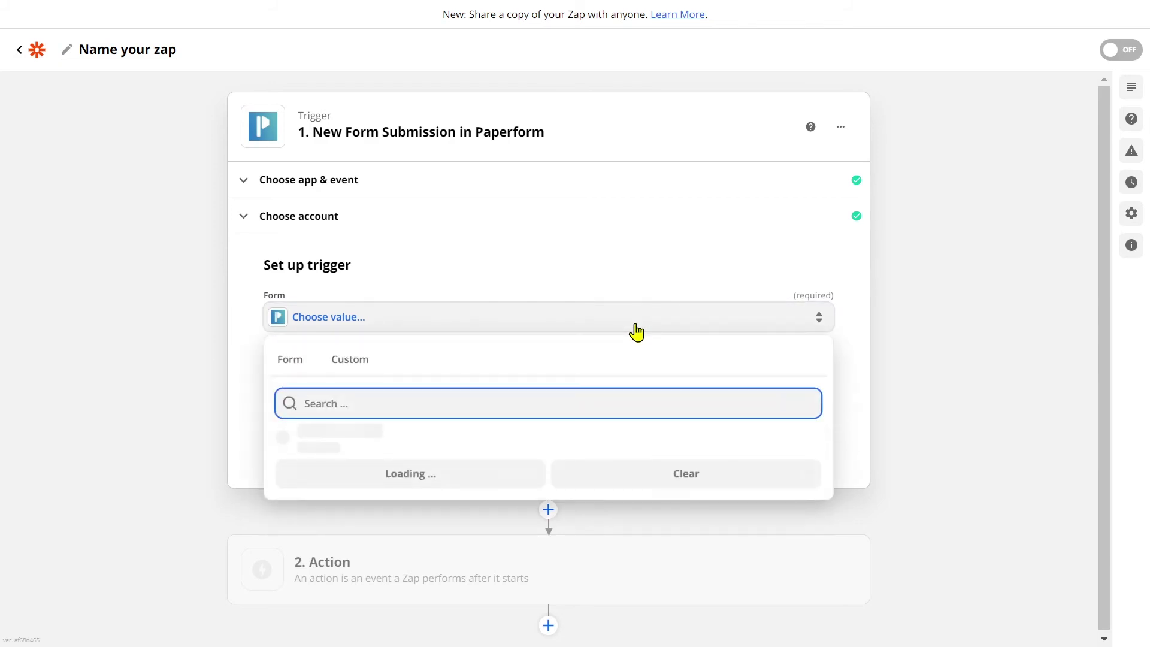
left_click(368, 444)
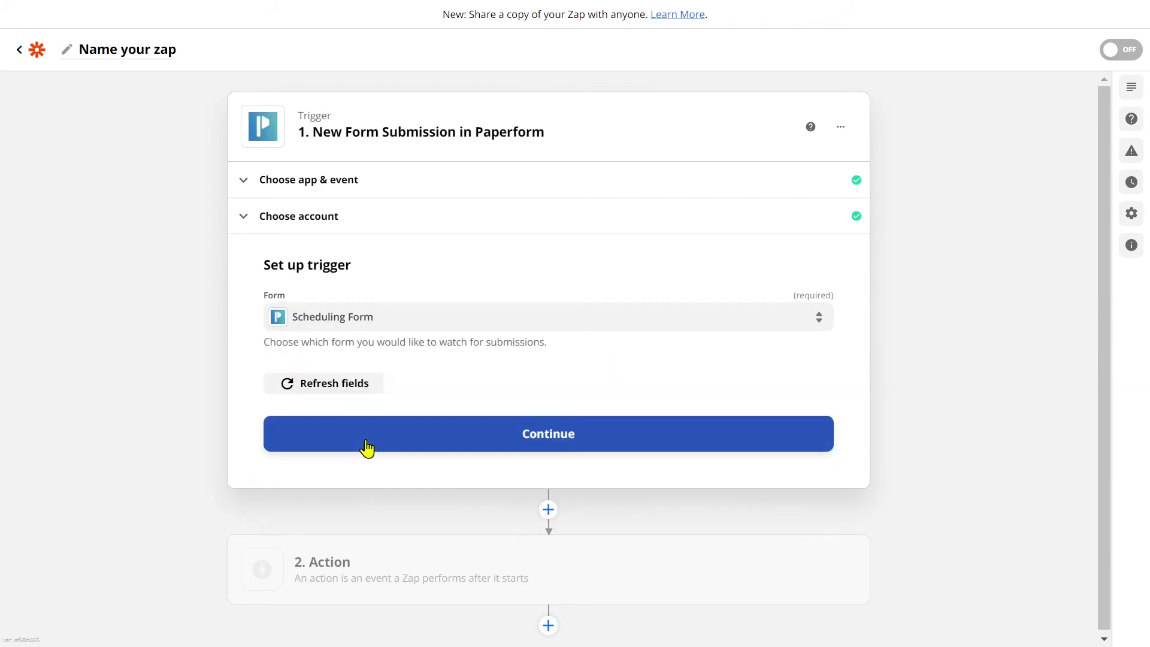
left_click(600, 446)
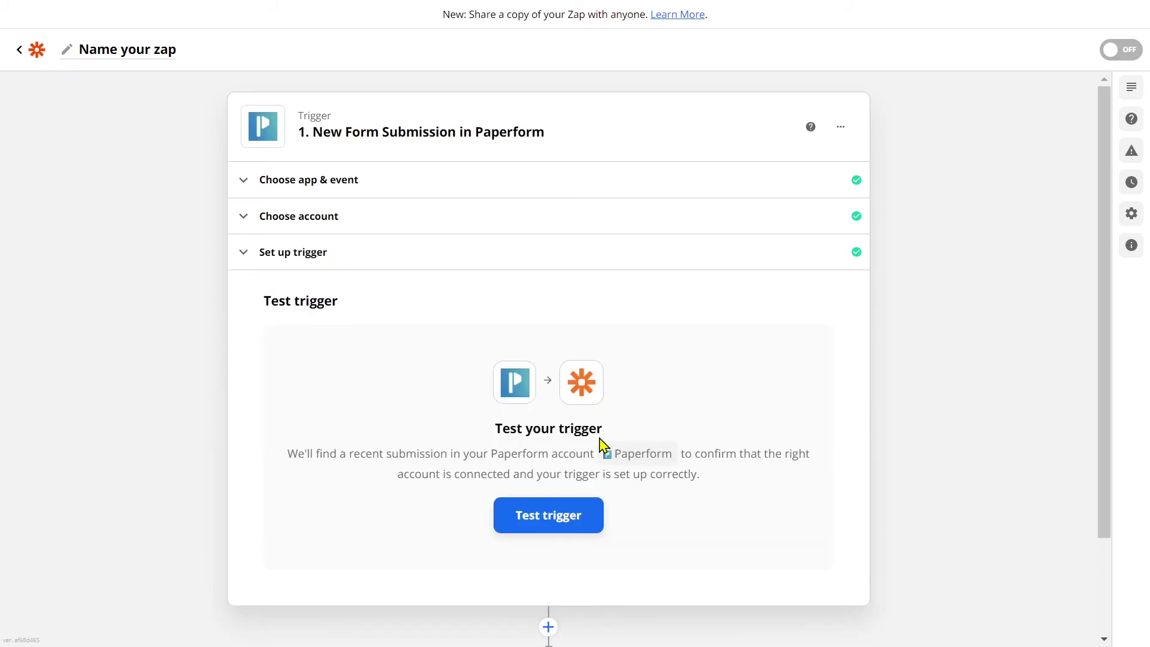
Test the trigger, accept the sample submission, and search the action apps for 'pipedr'
left_click(598, 511)
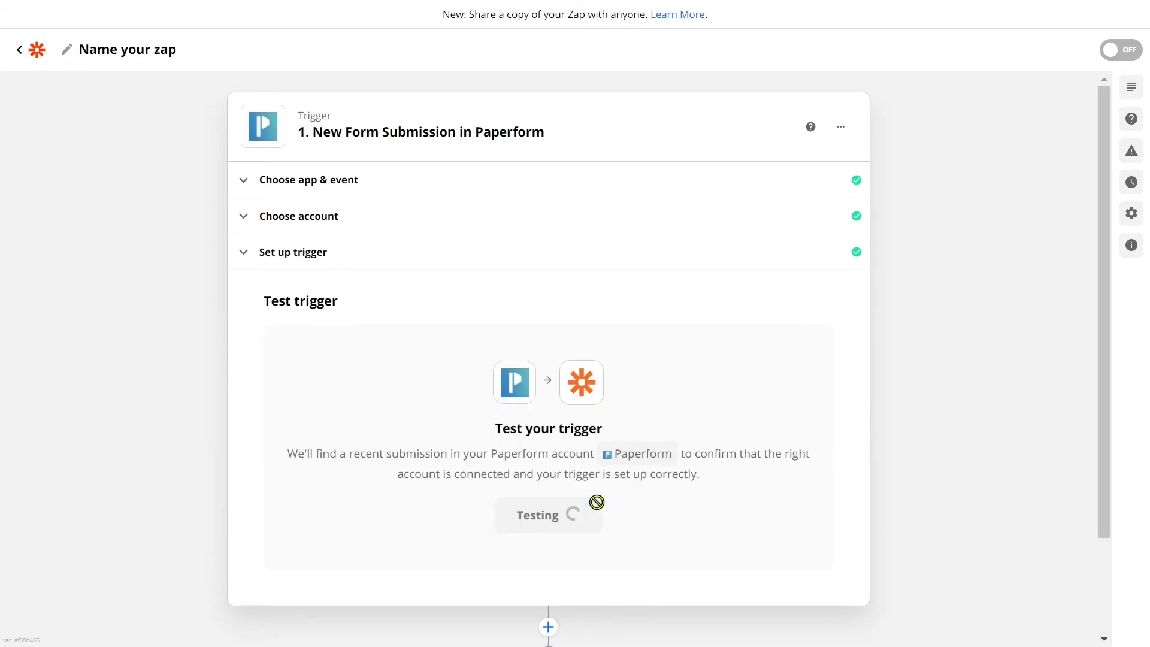
scroll(598, 509, "down", 5)
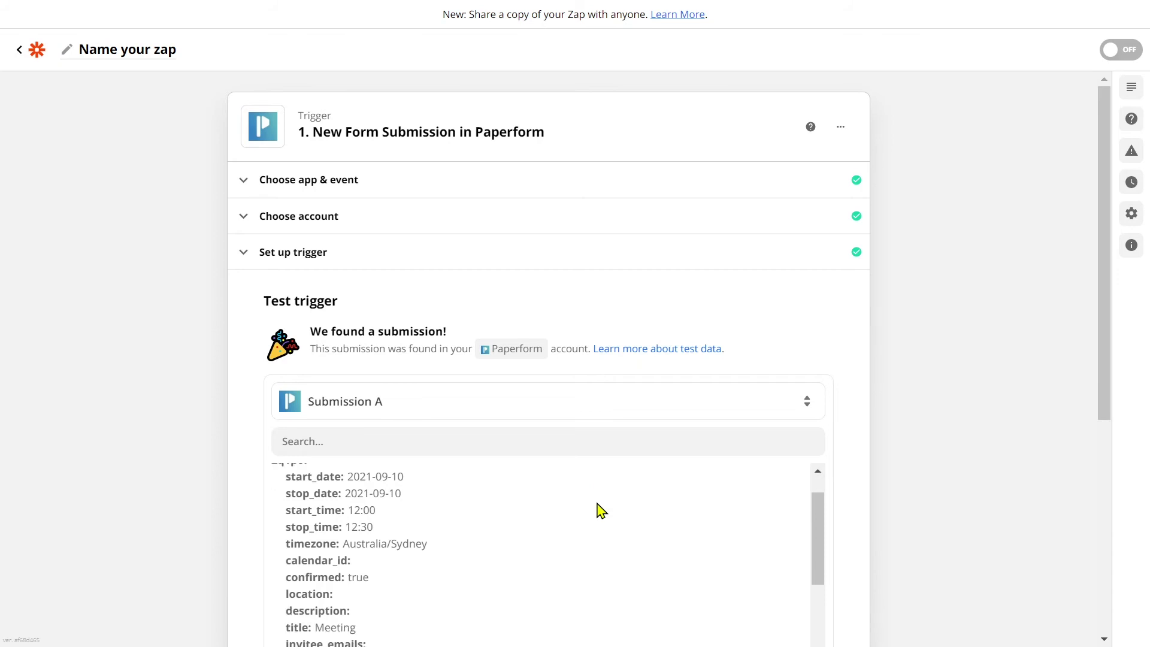
scroll(599, 509, "down", 10)
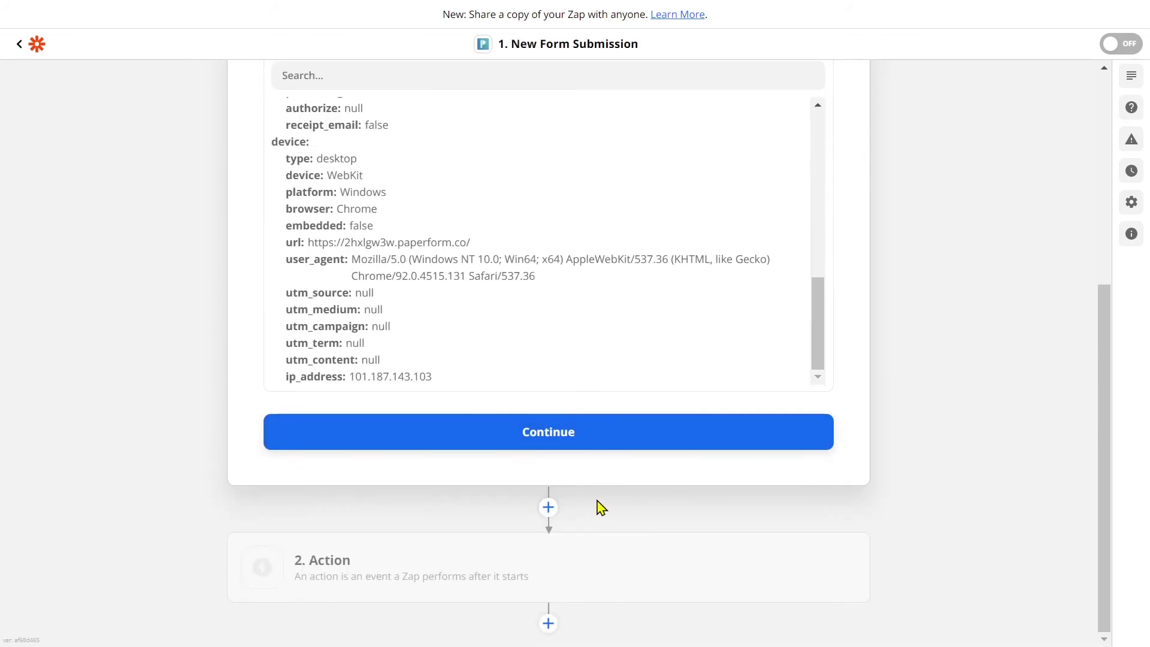
left_click(608, 447)
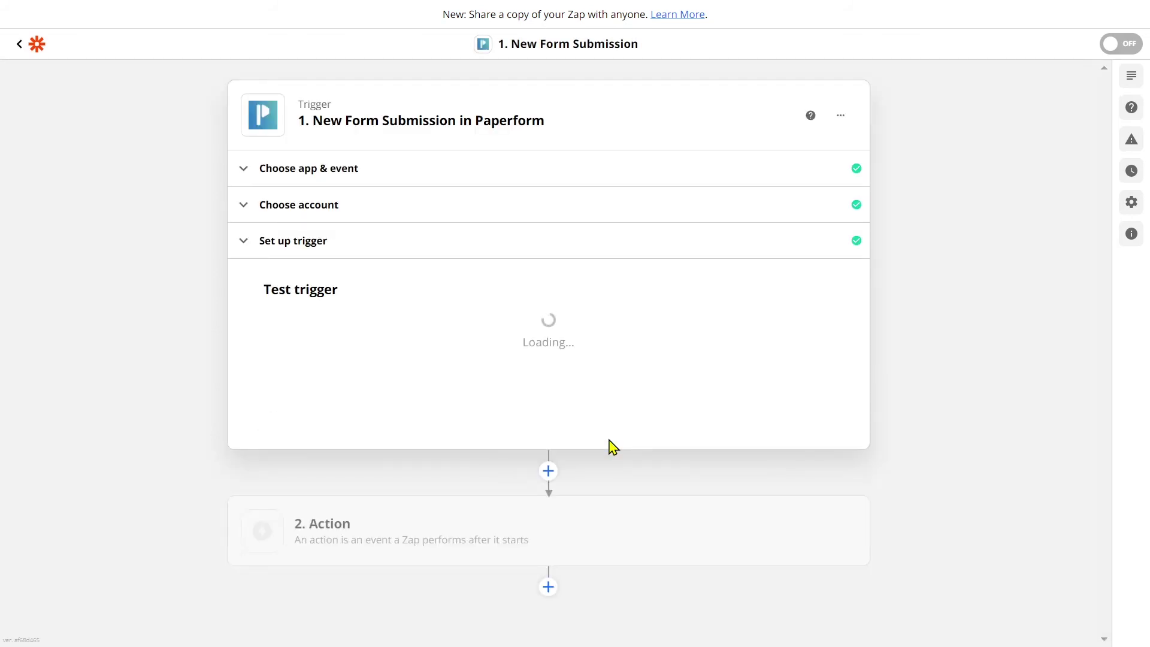
type("pipedrive")
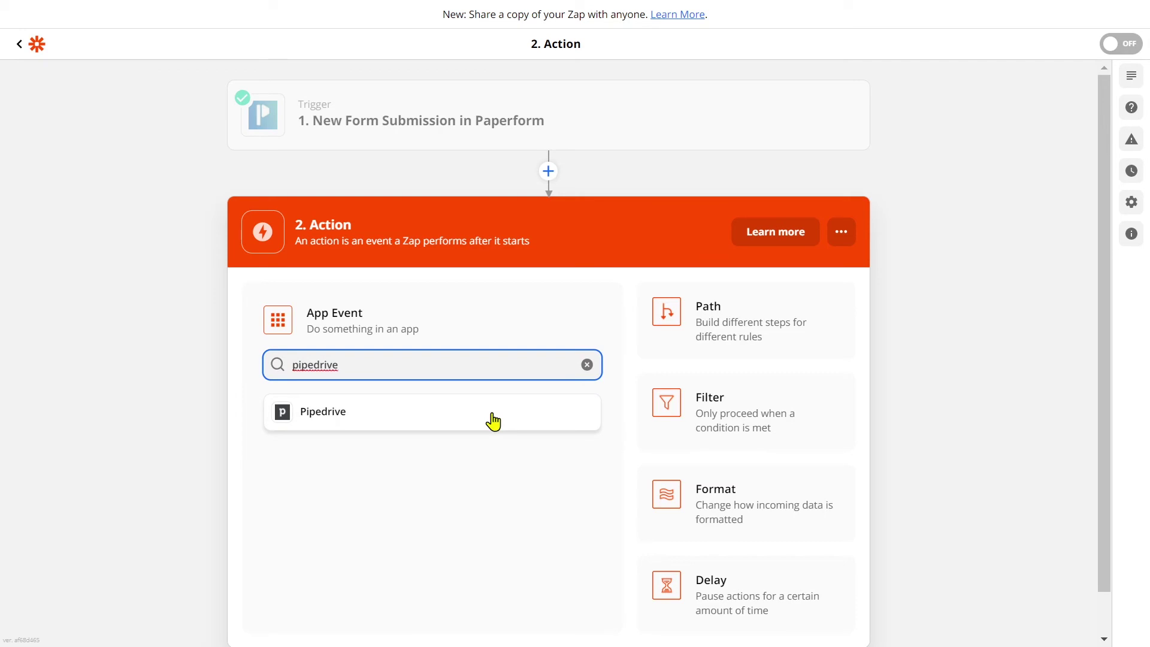
Set the action to Pipedrive's Create Person event and begin connecting a Pipedrive account
left_click(492, 420)
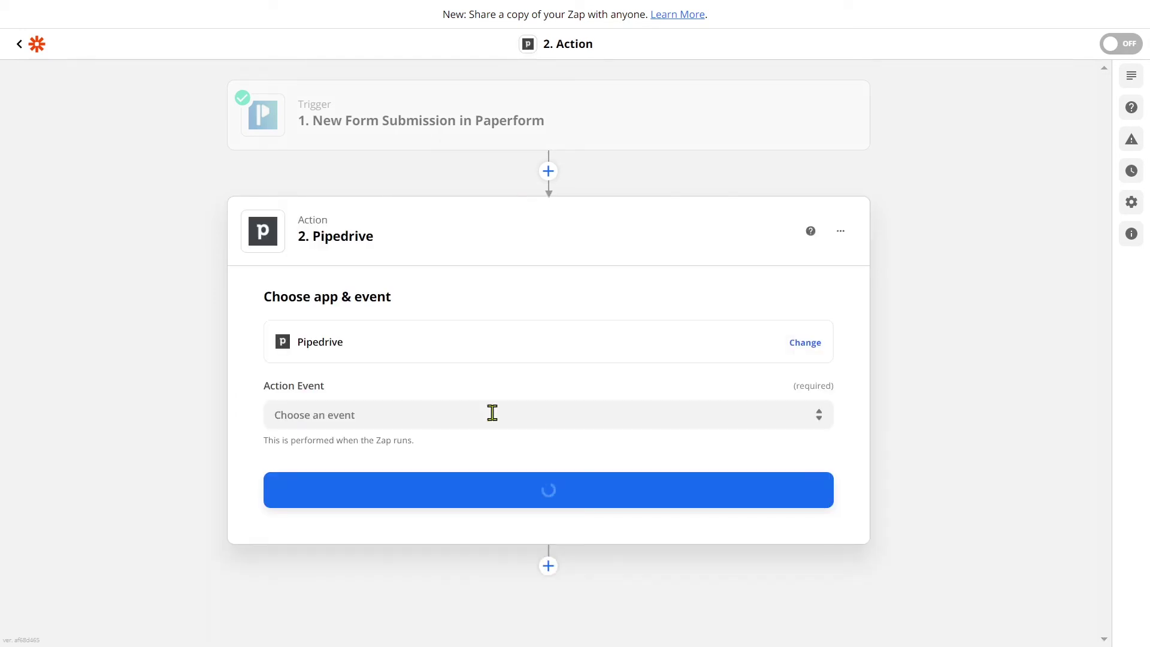
left_click(491, 413)
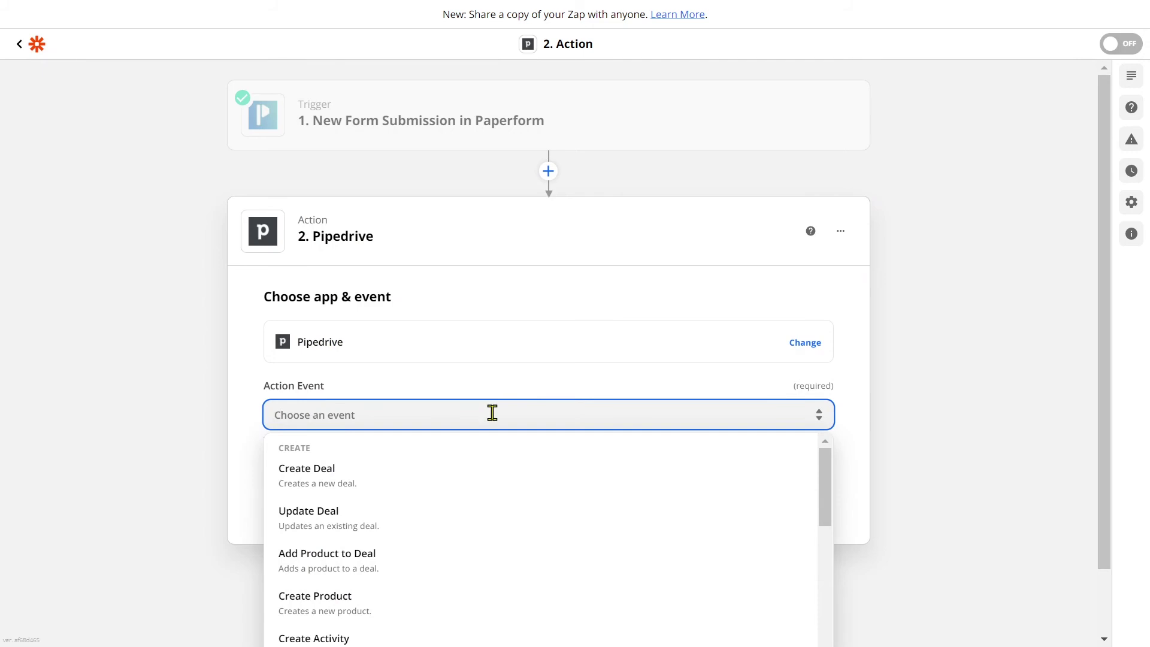
scroll(503, 479, "down", 5)
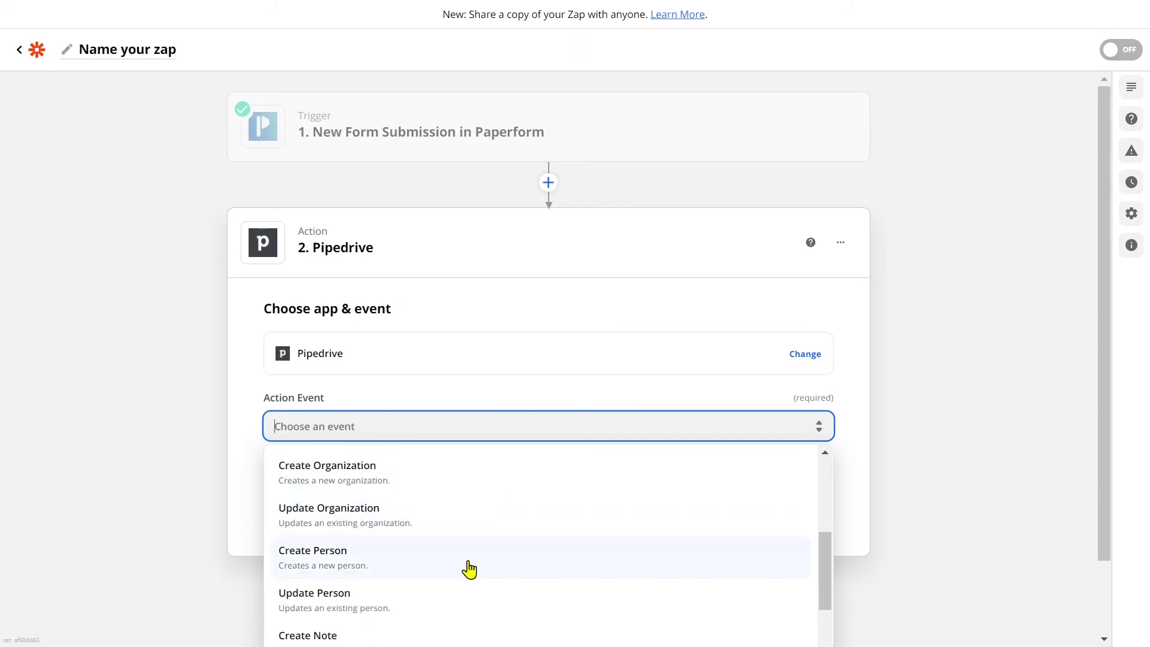
left_click(469, 565)
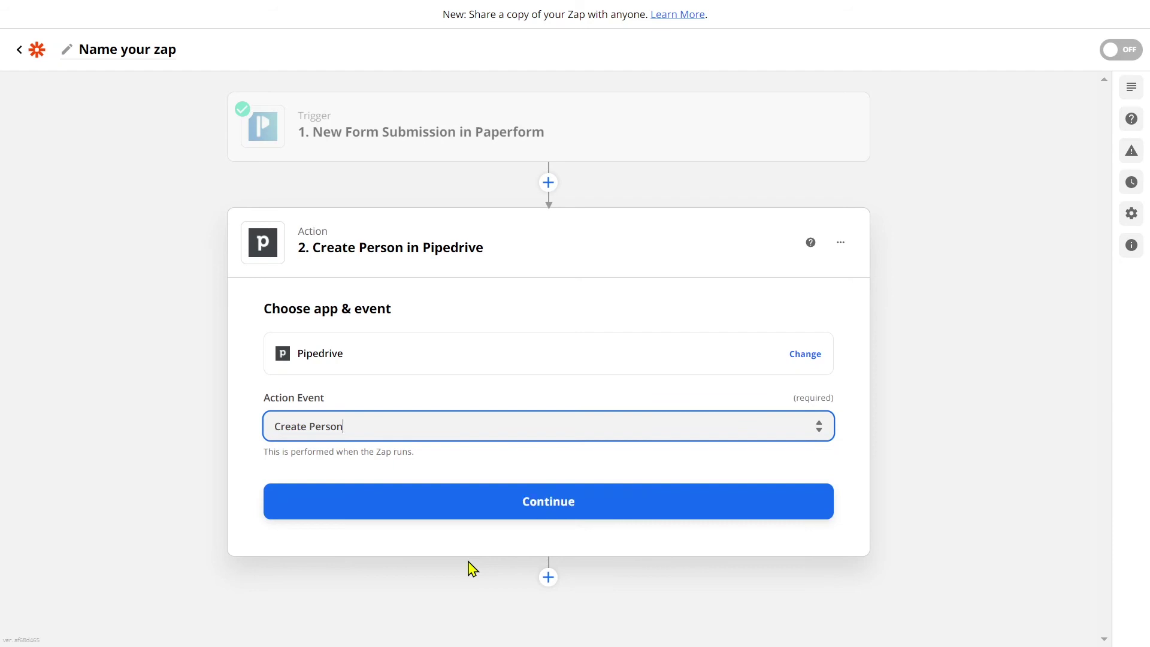
left_click(593, 506)
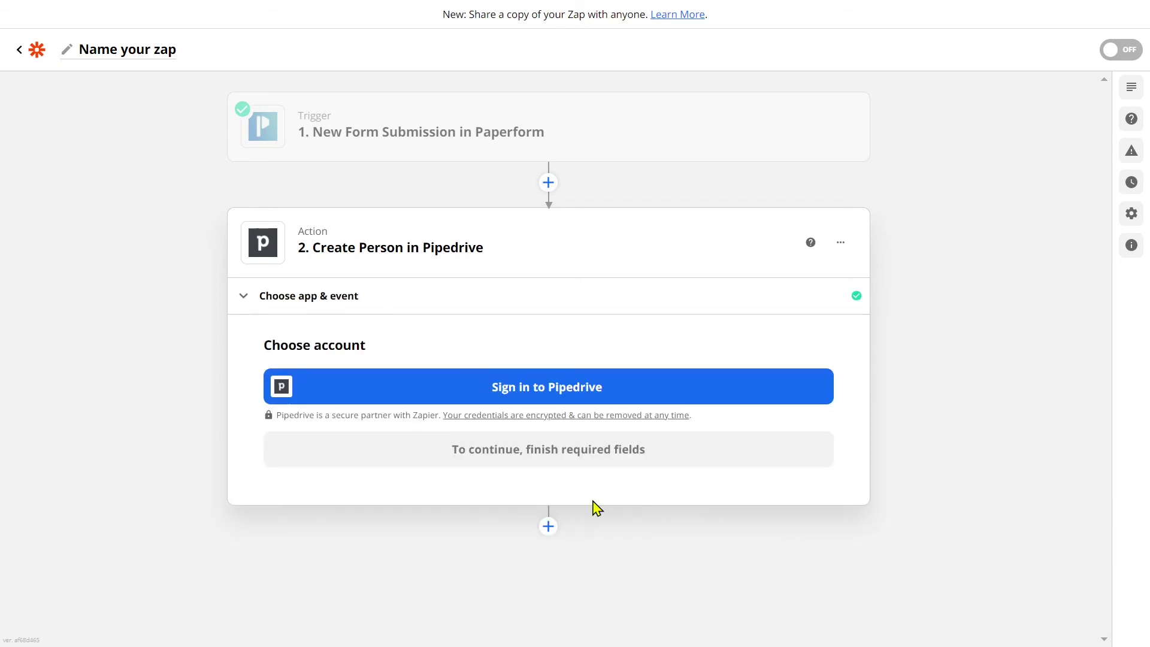
left_click(624, 397)
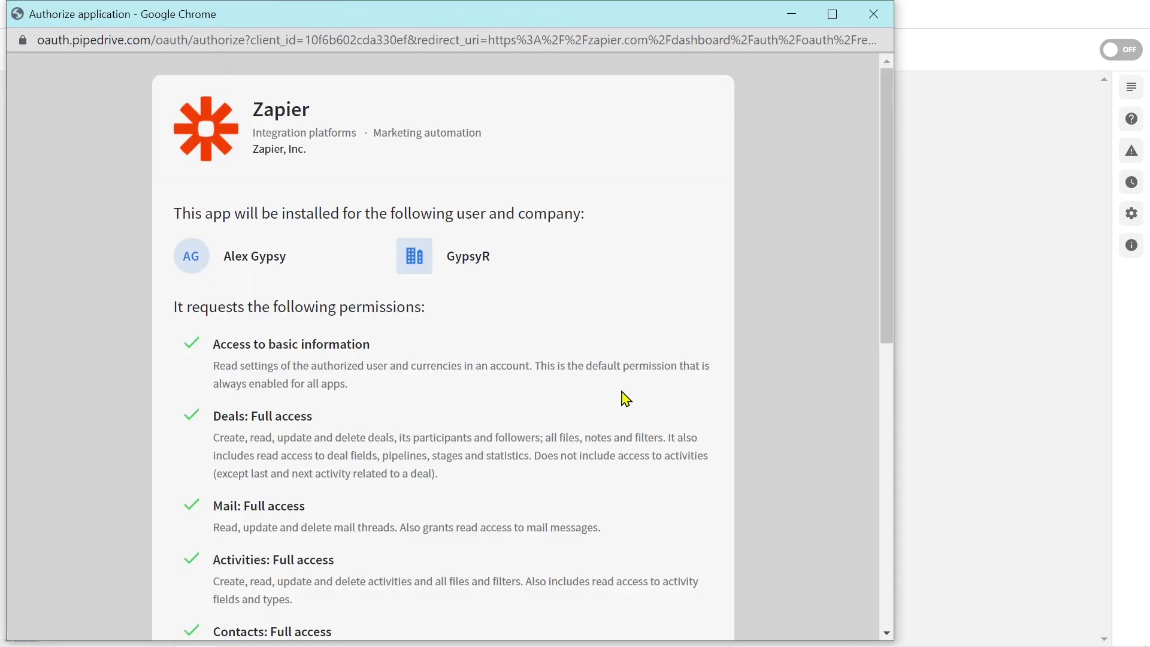
Allow Zapier access in the Pipedrive authorization popup
scroll(625, 398, "down", 10)
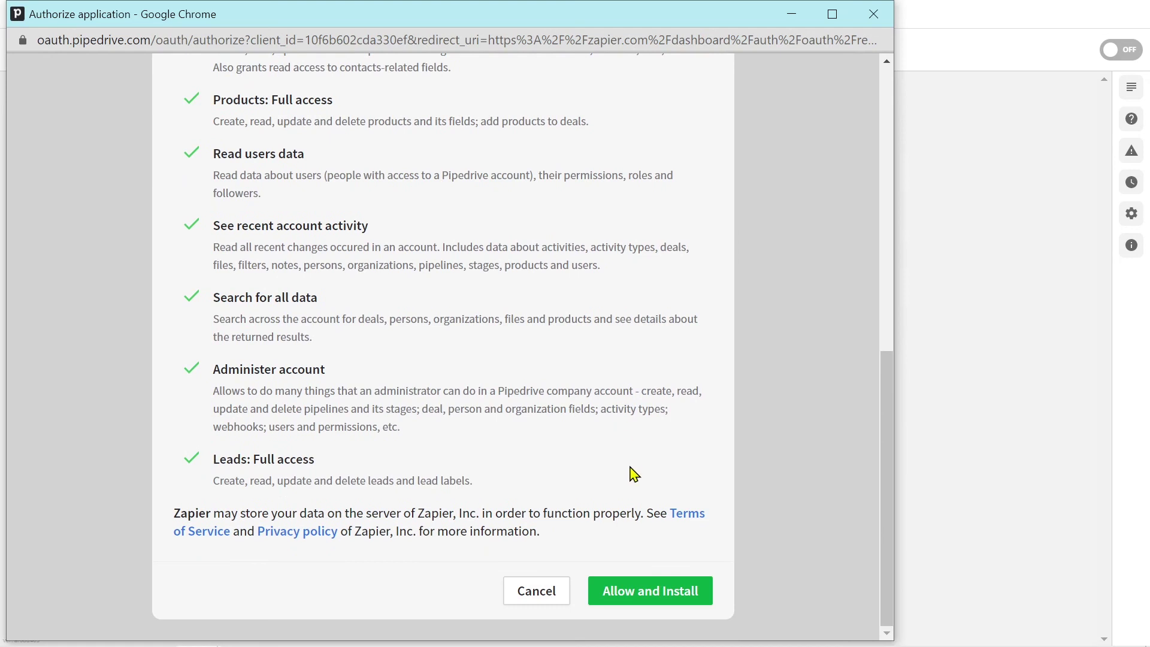
left_click(702, 595)
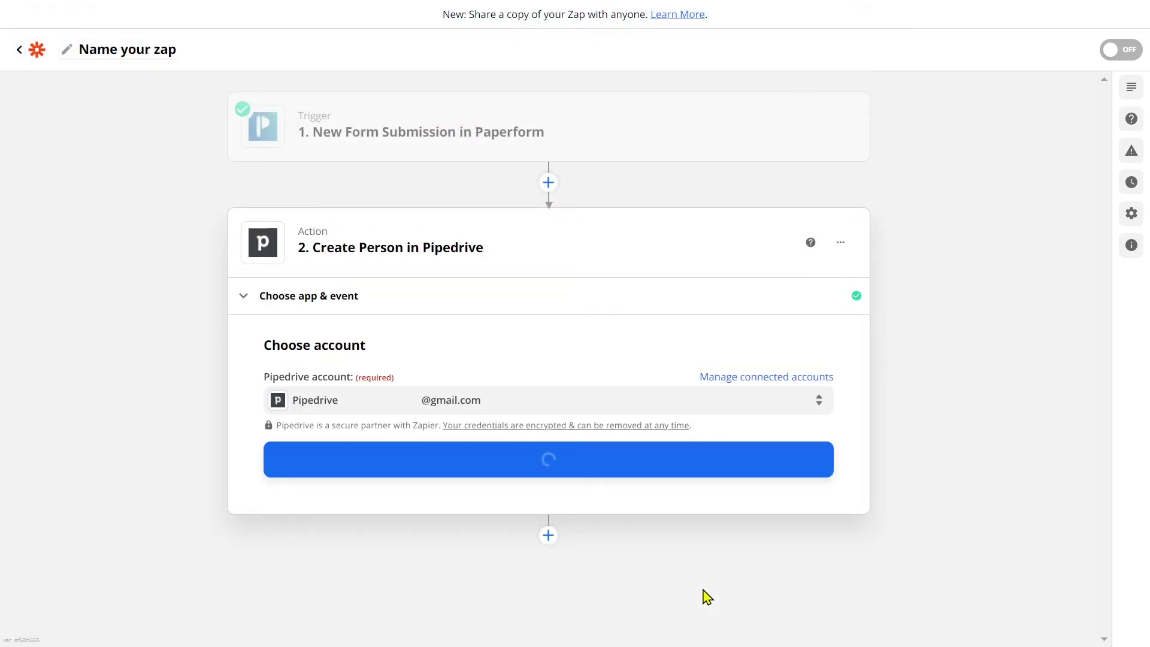
Map the person's Name field to the submission's '1. Name - Answer'
left_click(683, 462)
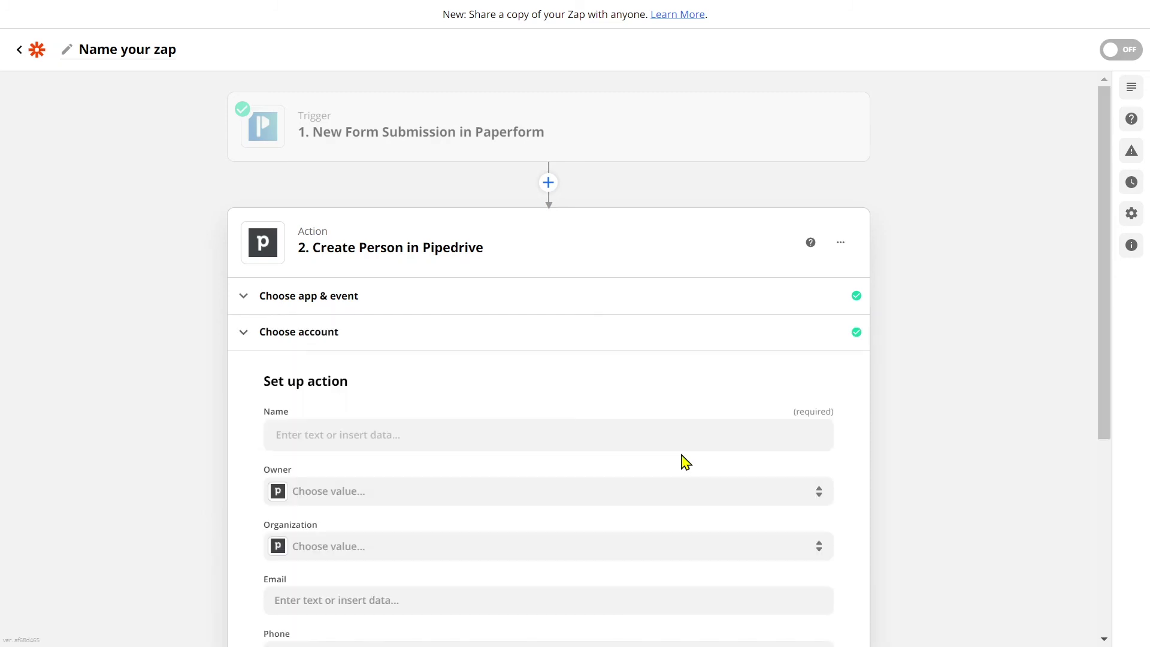
left_click(675, 436)
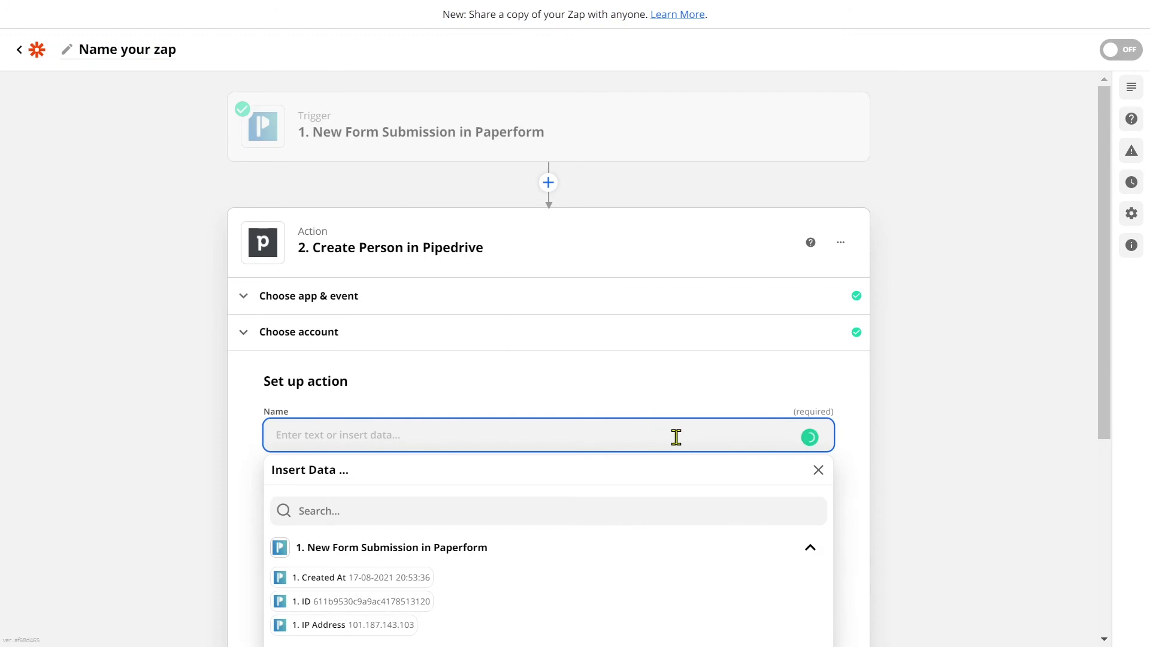
left_click(675, 425)
type("name")
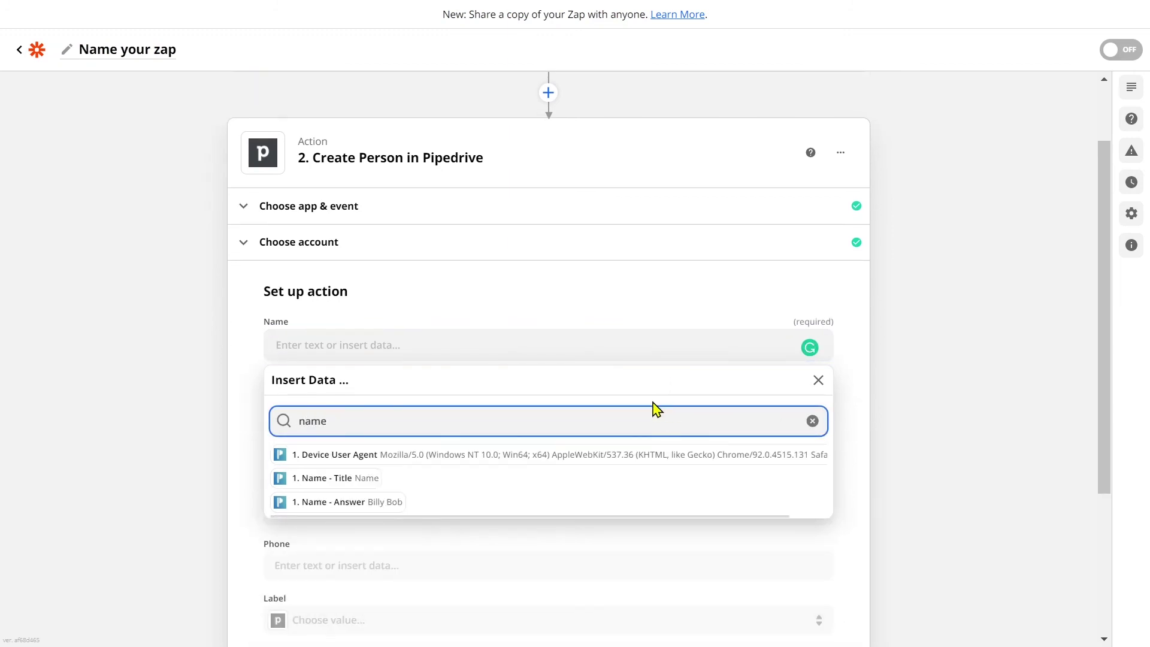
left_click(396, 502)
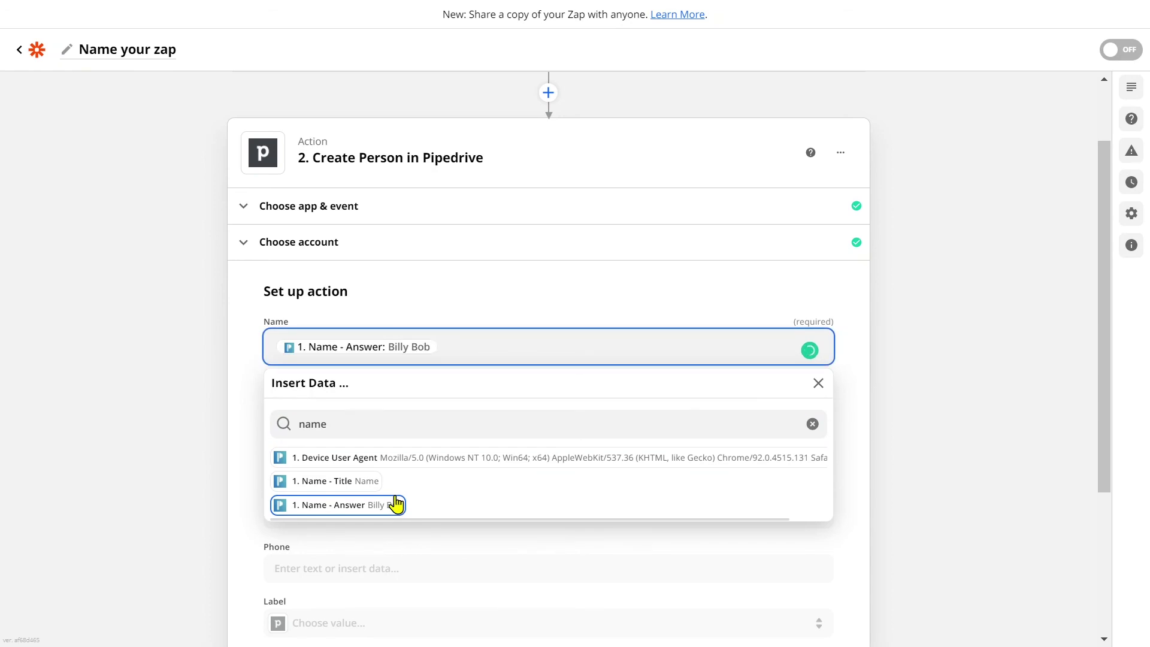
left_click(239, 420)
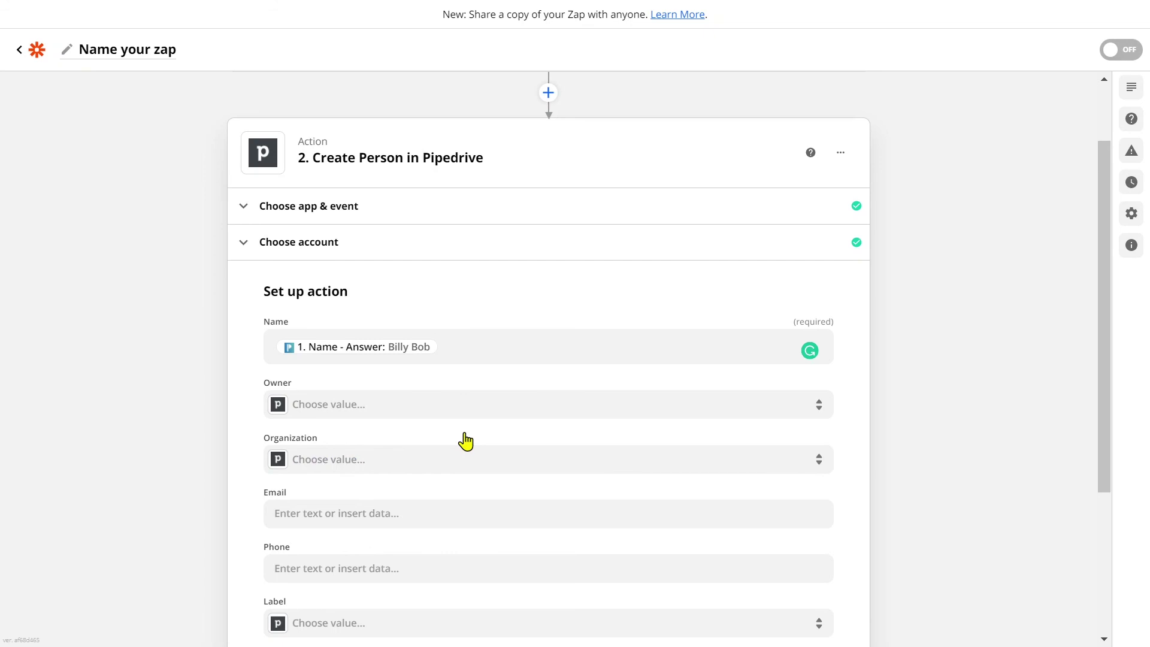
Map Email to '1. Your email address - Answer' and confirm the field setup
scroll(466, 441, "down", 3)
left_click(443, 334)
left_click(409, 406)
type("email")
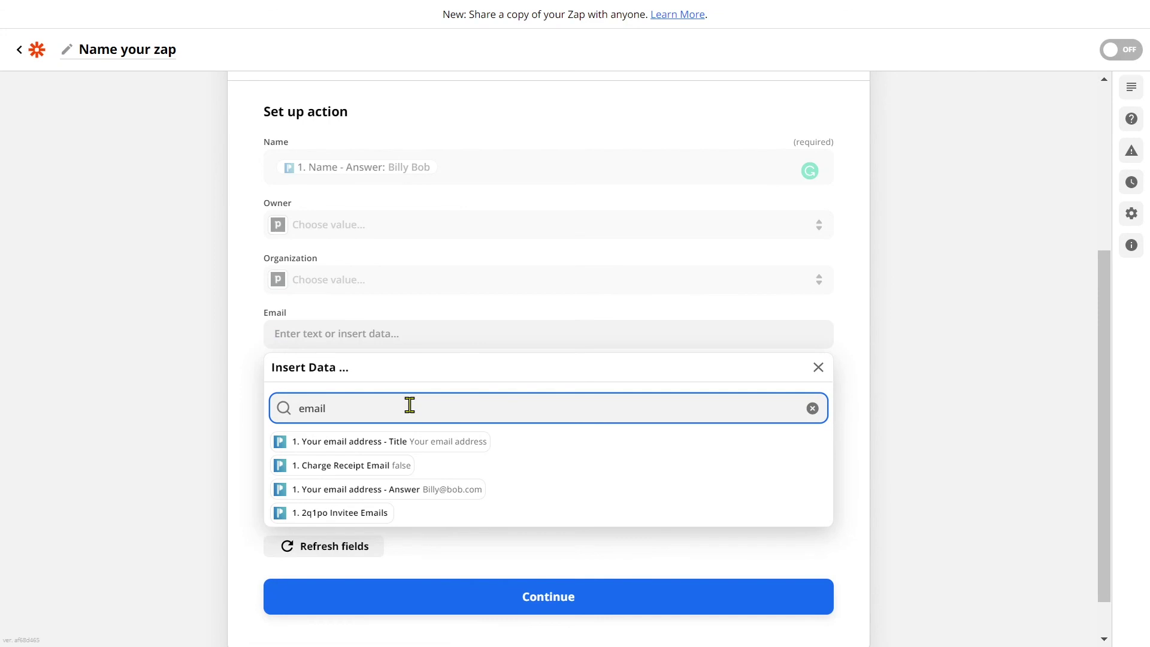
left_click(388, 496)
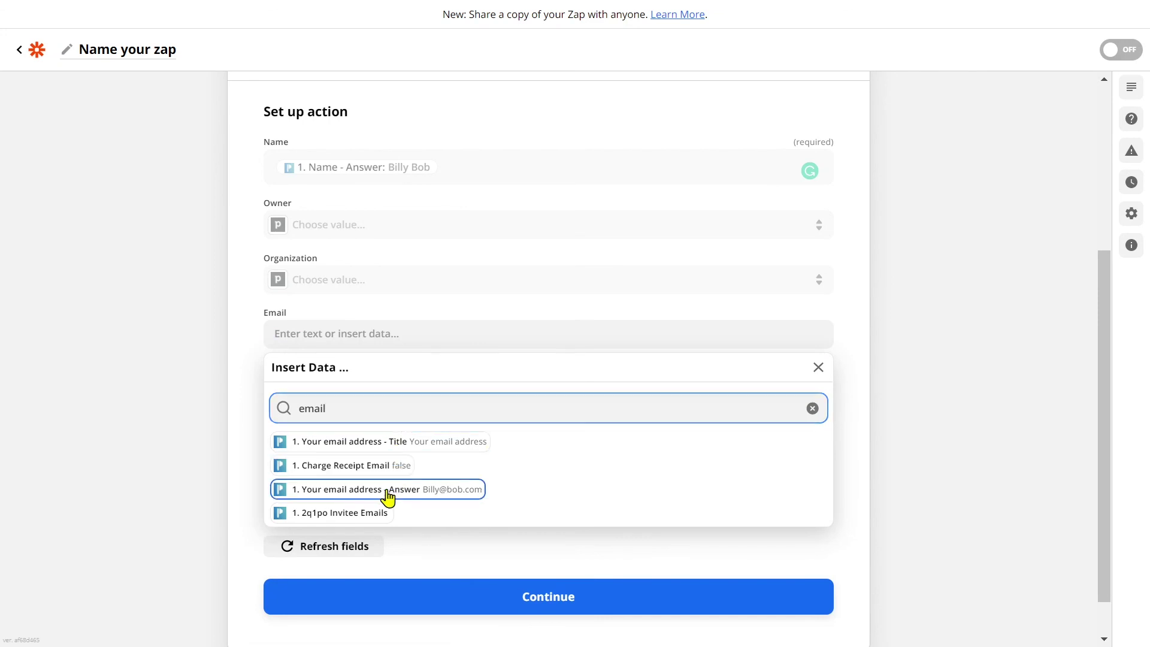
left_click(240, 491)
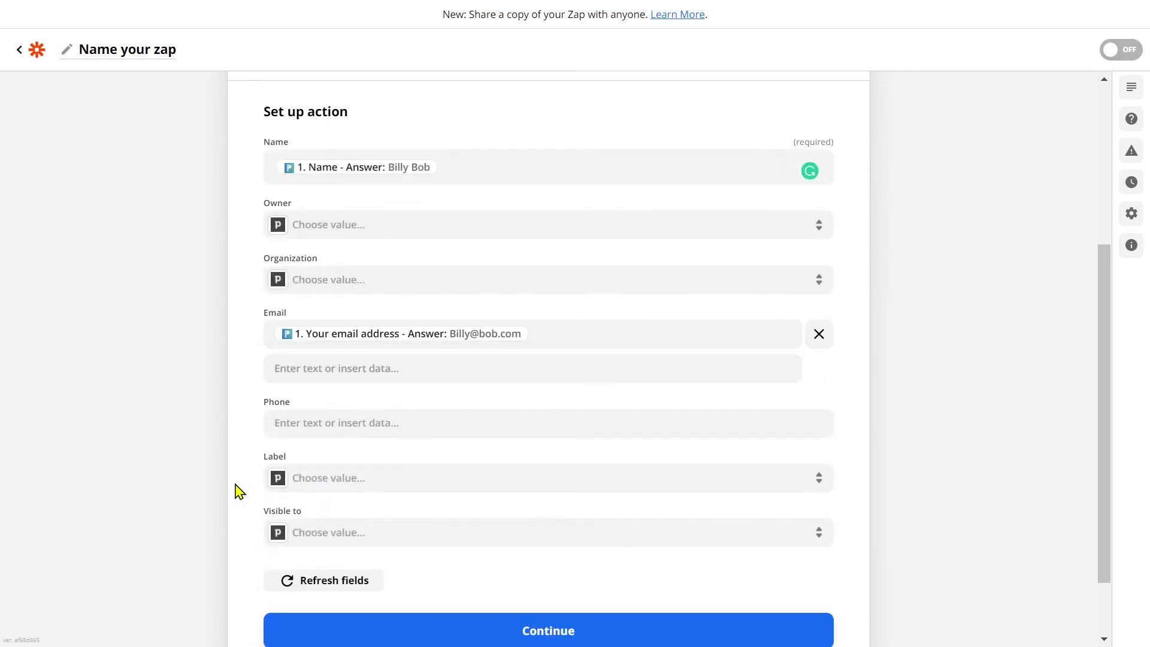
scroll(239, 489, "down", 2)
left_click(635, 548)
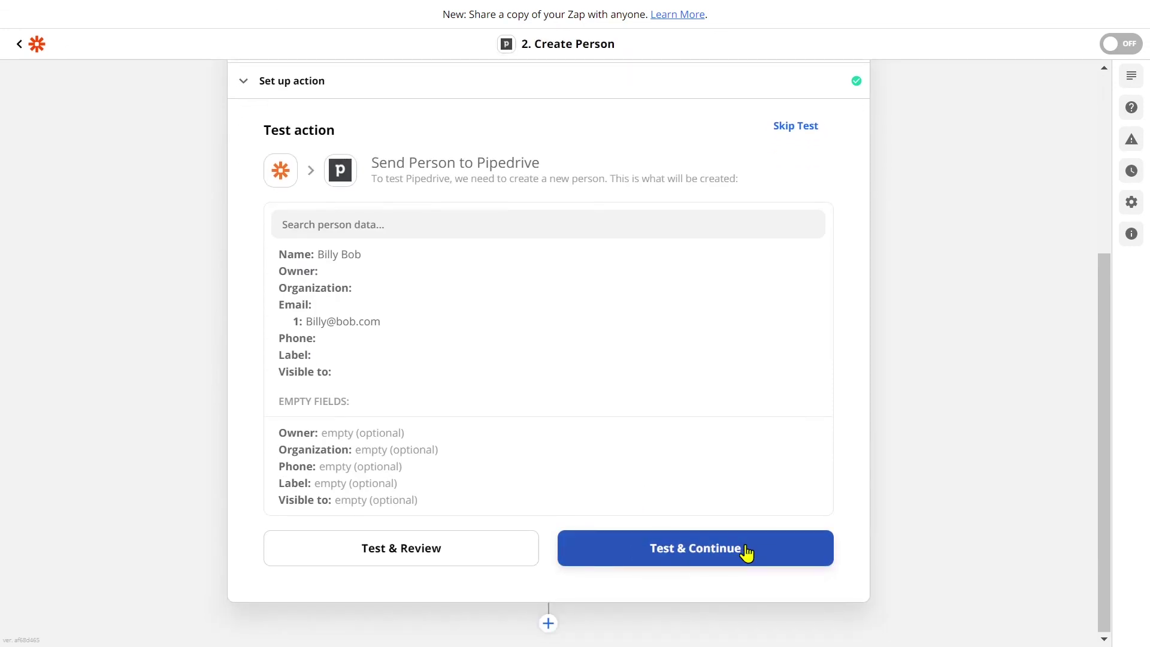
Run Test & Continue to create a sample Pipedrive person, then turn on the Zap
left_click(747, 552)
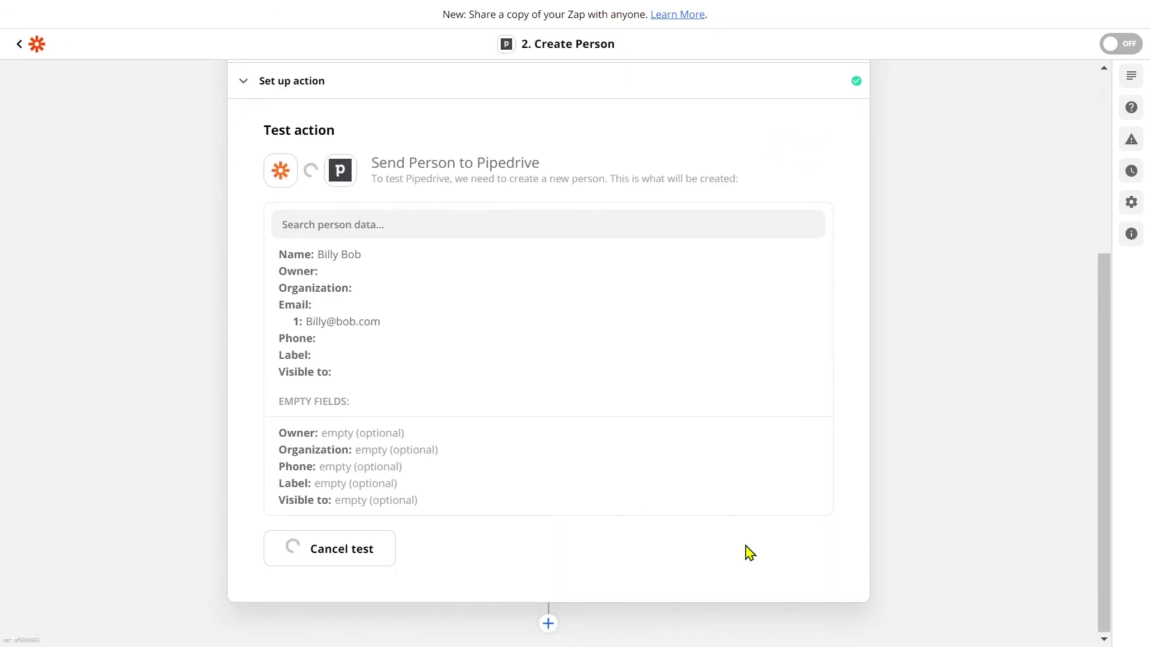
scroll(748, 552, "down", 3)
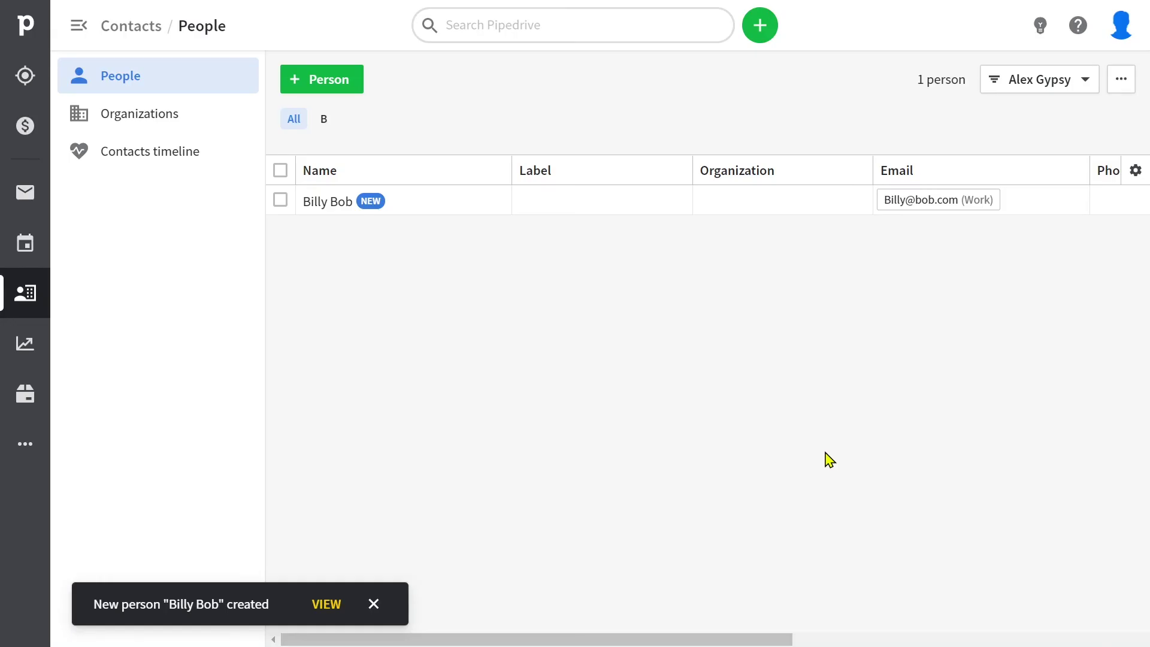
left_click(659, 520)
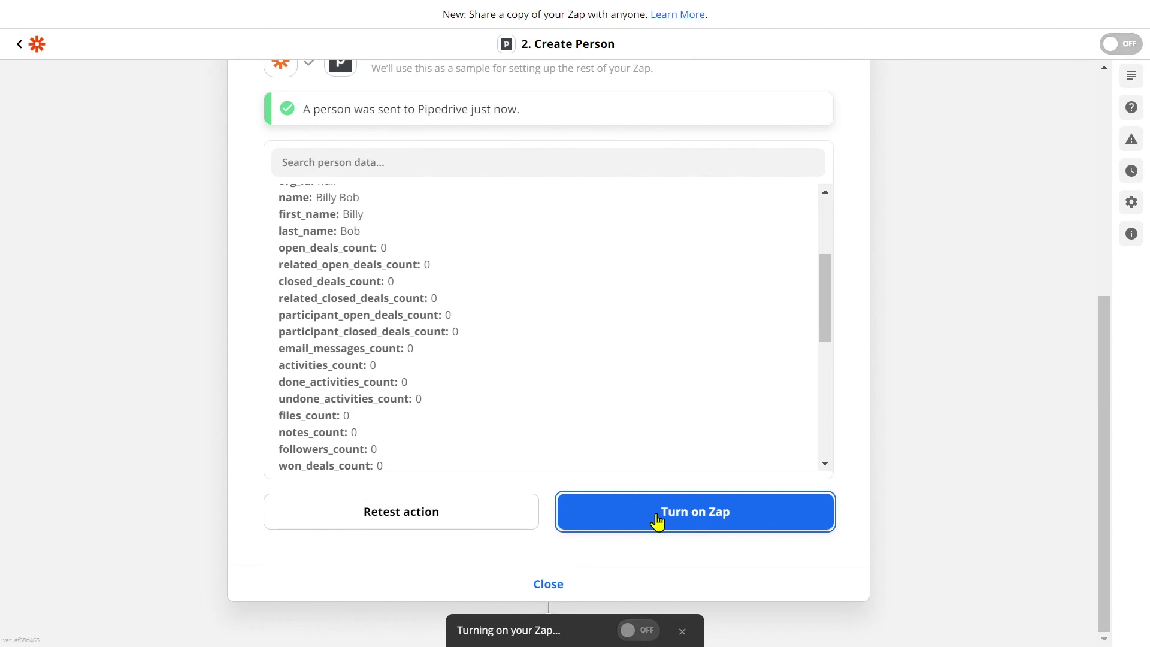